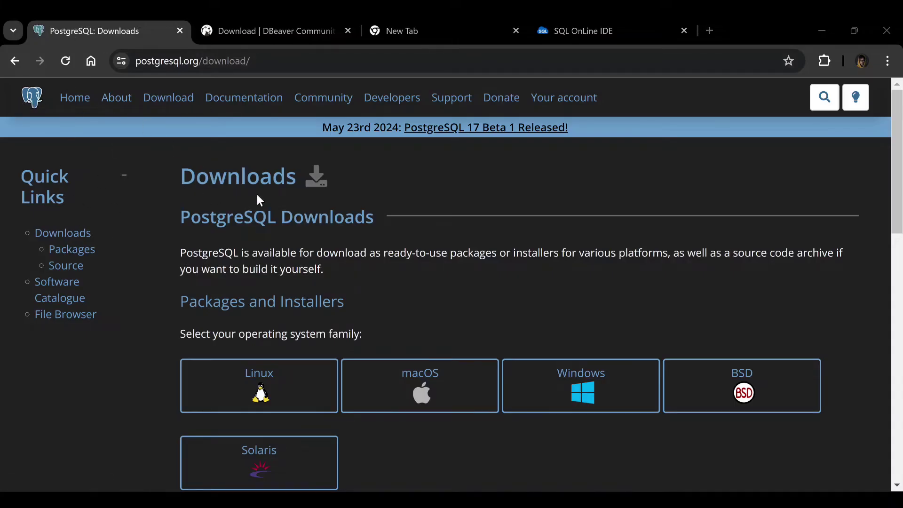
Switch between the PostgreSQL Downloads and DBeaver tabs, ending on the SQL OnLine IDE tab
left_click(256, 34)
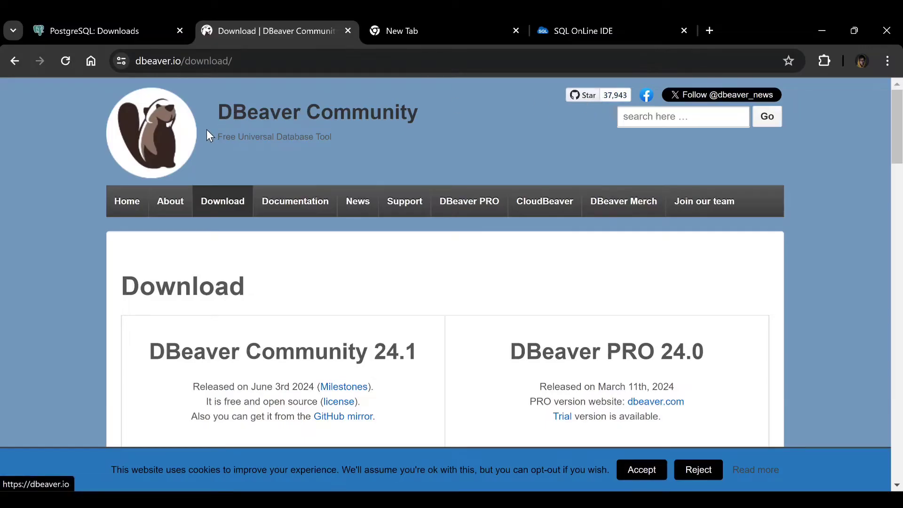
left_click(103, 29)
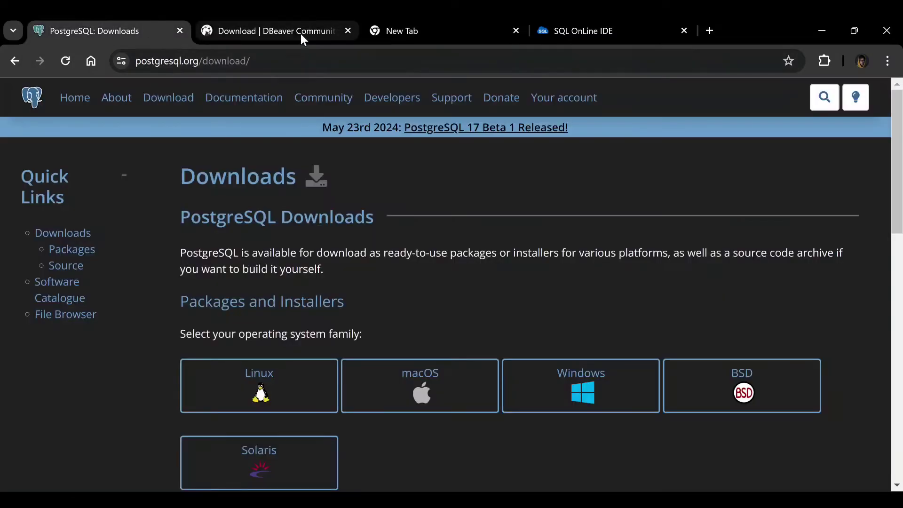
left_click(300, 34)
left_click(104, 32)
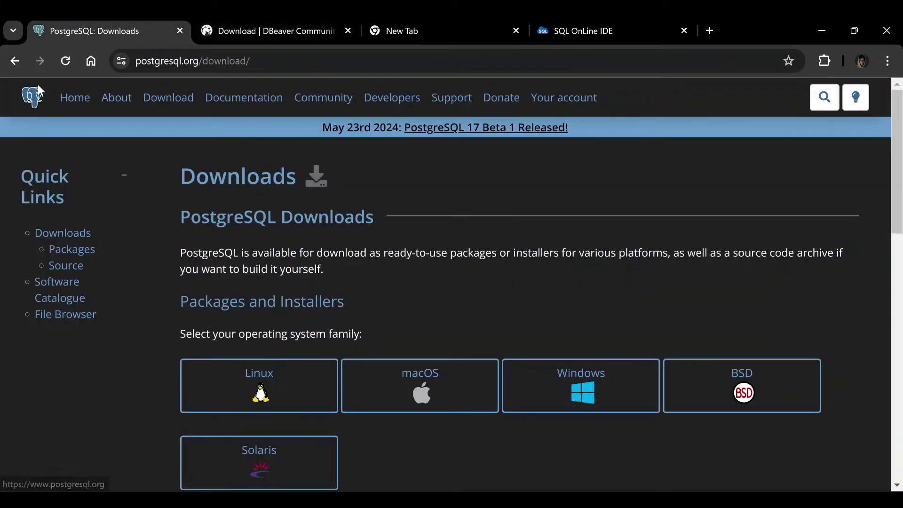
left_click(266, 29)
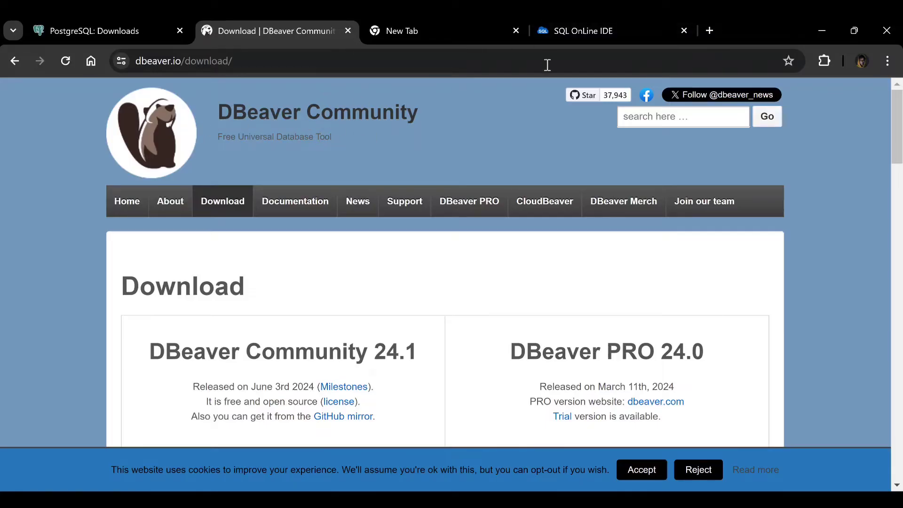
left_click(606, 32)
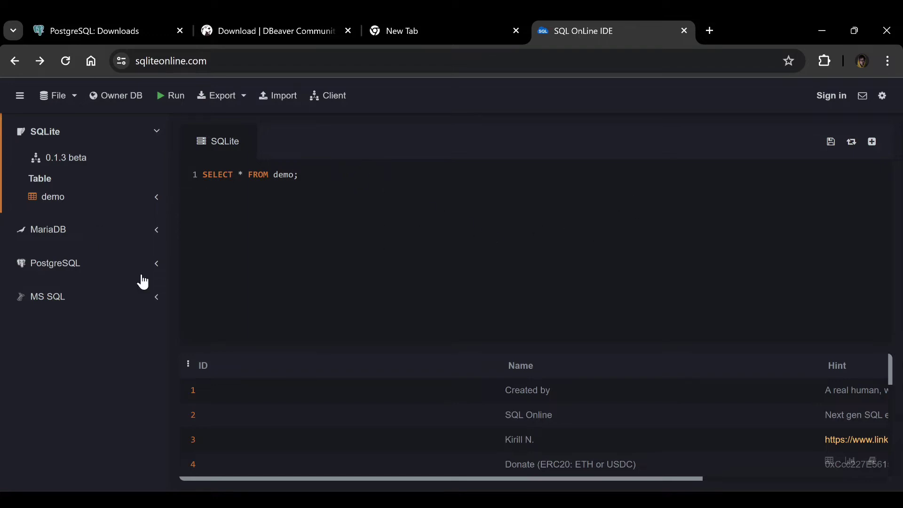
Return to the PostgreSQL Downloads page at postgresql.org/download/
left_click(90, 35)
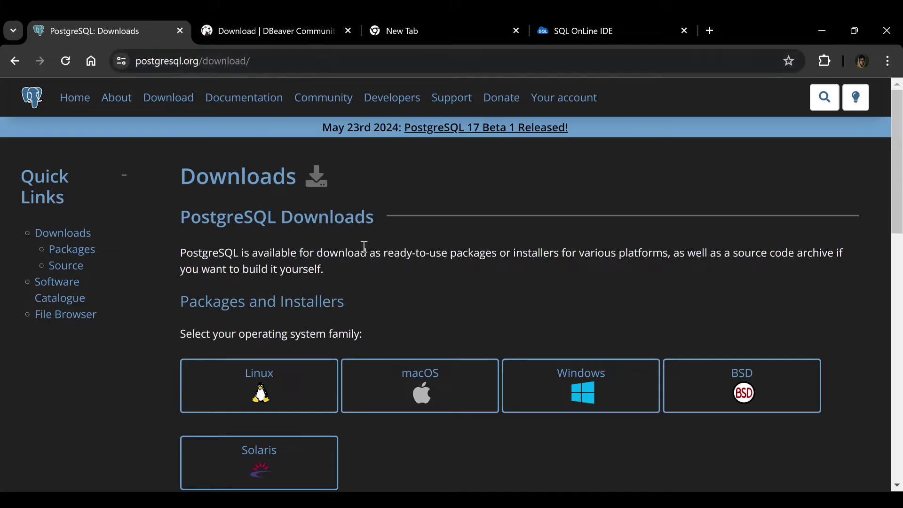
Open the PostgreSQL installers page for Windows
scroll(348, 243, "down", 1)
scroll(214, 169, "up", 1)
scroll(385, 278, "down", 1)
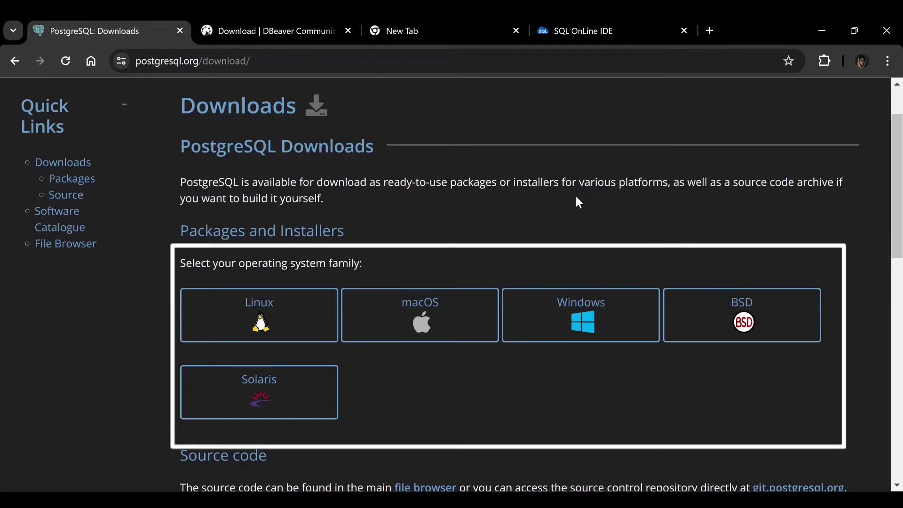
left_click(586, 323)
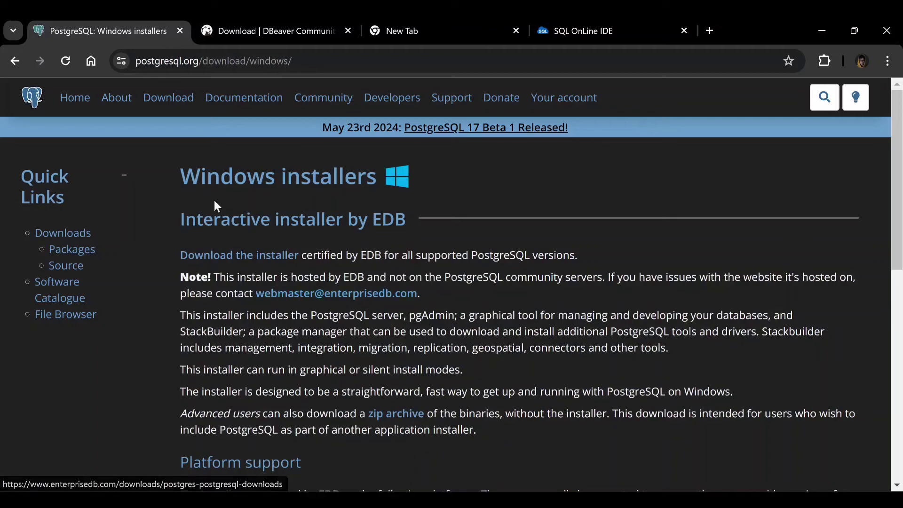
Highlight version 16 and the 64 Bit Windows Platforms column in the platform support table
scroll(335, 329, "down", 10)
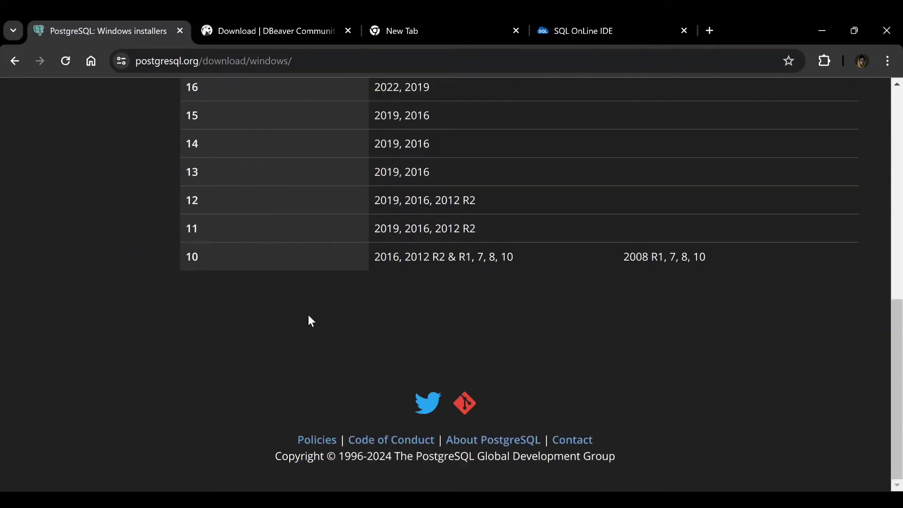
scroll(308, 319, "up", 6)
scroll(407, 319, "down", 5)
scroll(406, 320, "up", 6)
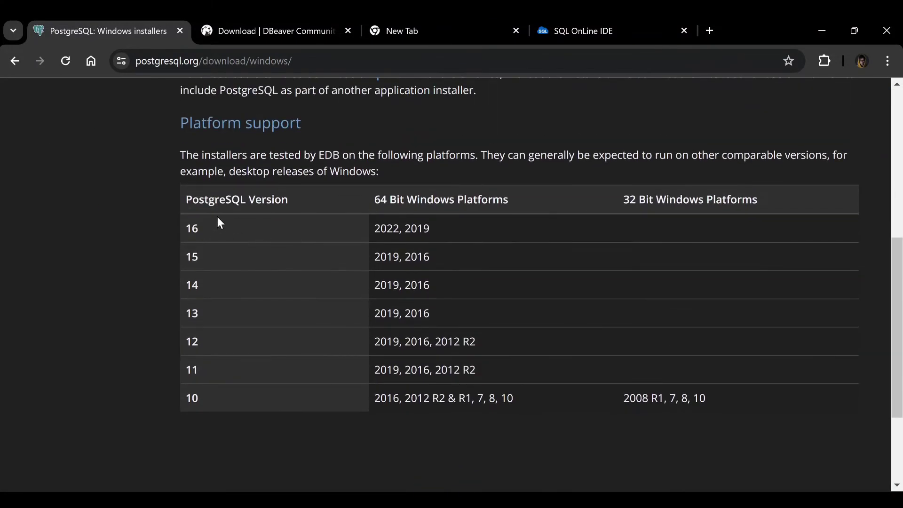
scroll(371, 376, "down", 2)
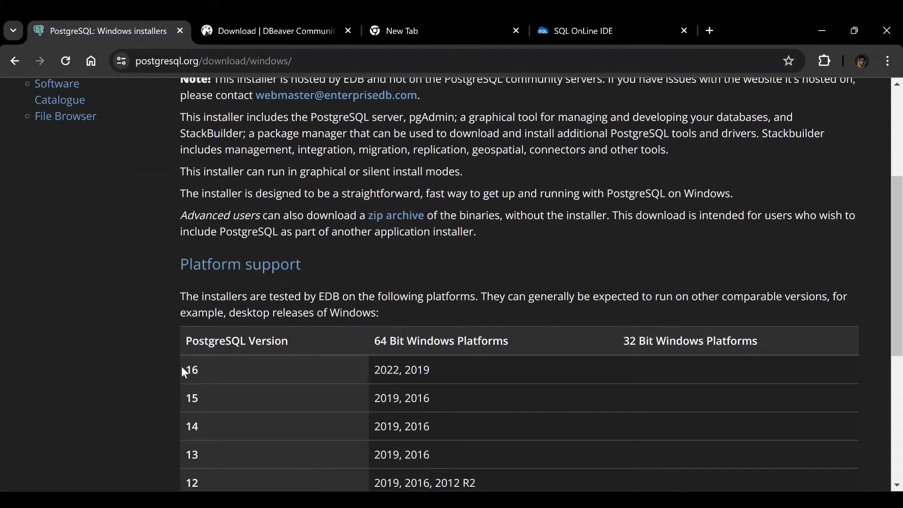
left_click_drag(184, 372, 239, 377)
left_click_drag(375, 342, 587, 358)
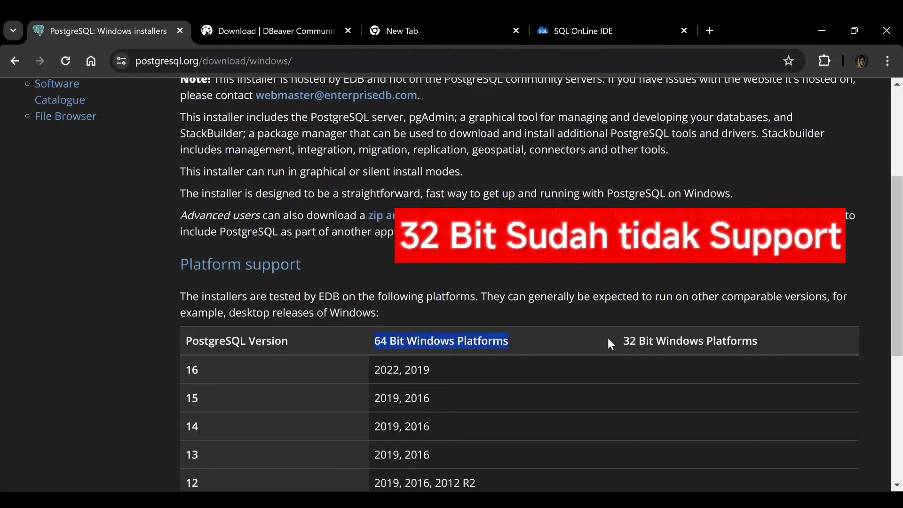
scroll(653, 378, "down", 4)
scroll(671, 348, "up", 5)
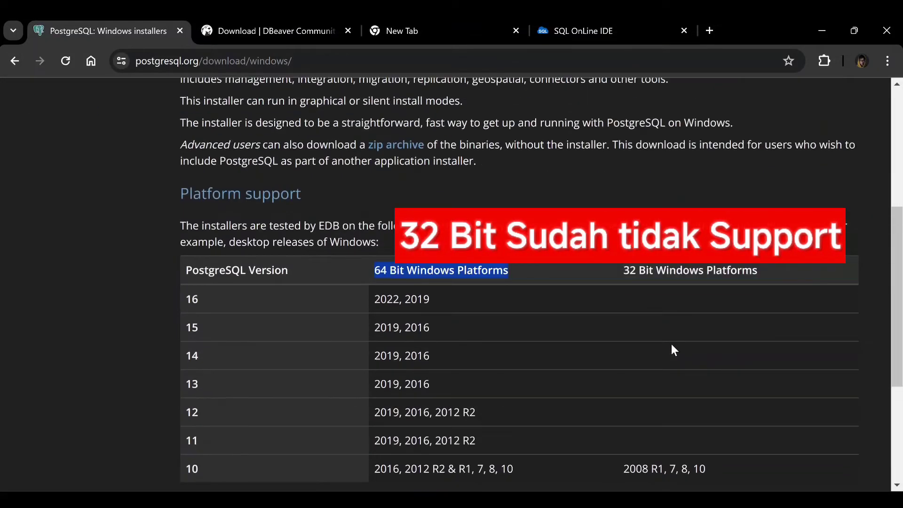
scroll(651, 415, "down", 1)
scroll(651, 414, "down", 1)
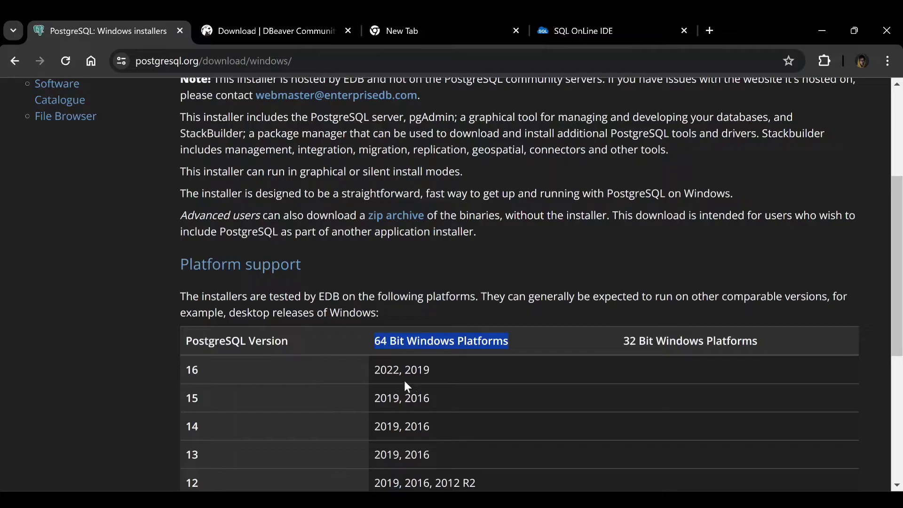
double_click(190, 371)
Go to EDB's Download PostgreSQL installer page
scroll(253, 358, "up", 5)
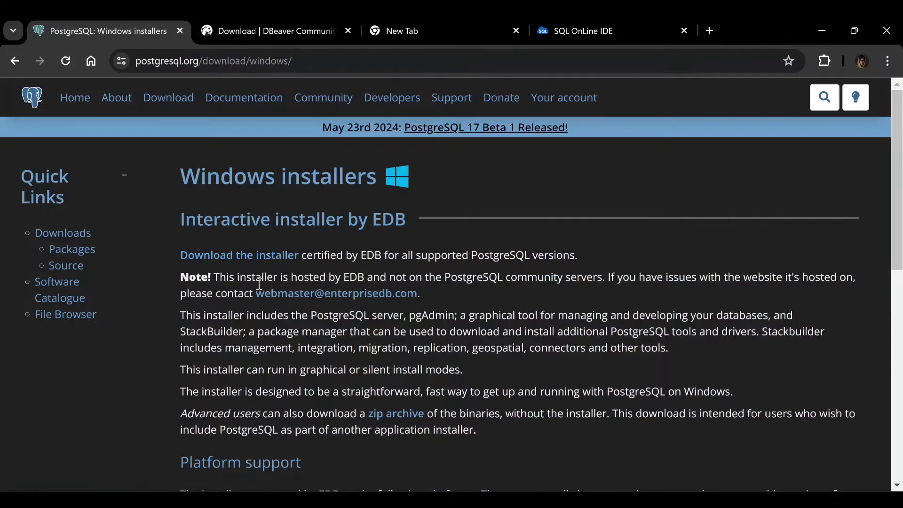
scroll(261, 310, "down", 4)
scroll(260, 331, "up", 4)
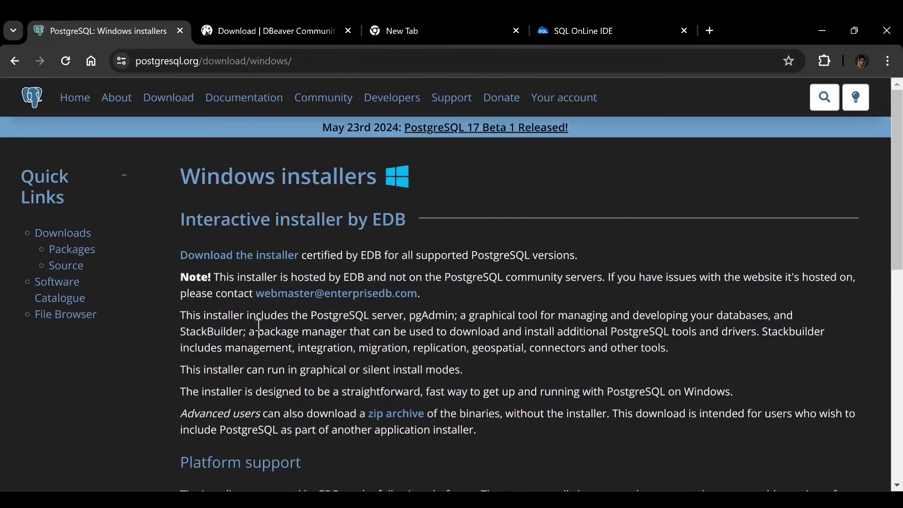
left_click(228, 259)
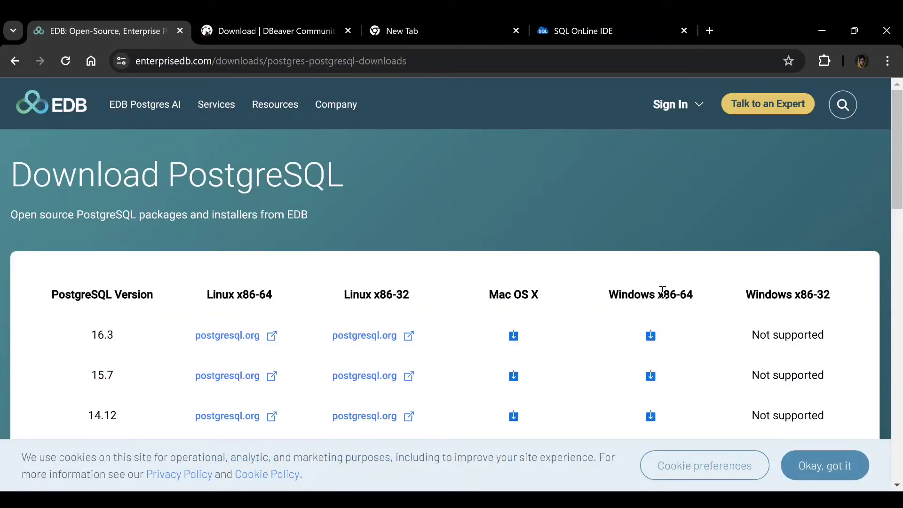
Start downloading the PostgreSQL 16.3 Windows x86-64 installer
left_click_drag(664, 295, 695, 296)
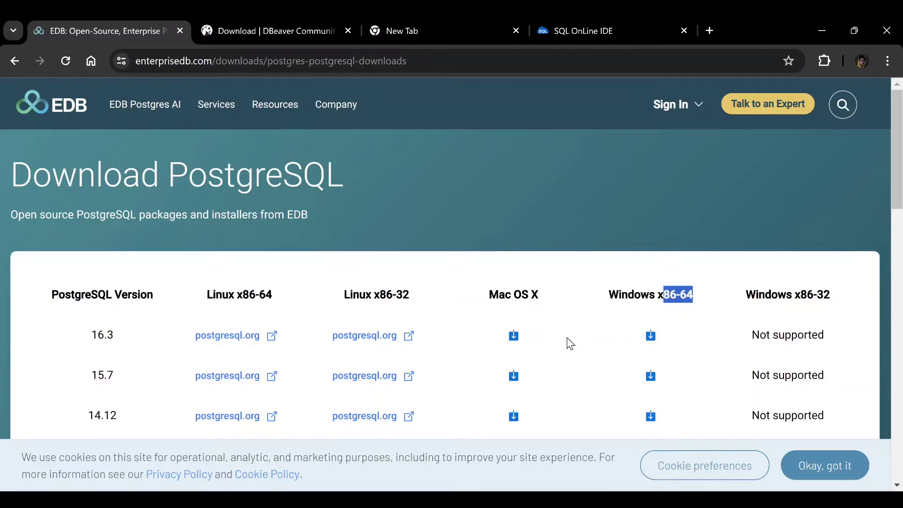
scroll(133, 317, "down", 5)
scroll(134, 317, "up", 5)
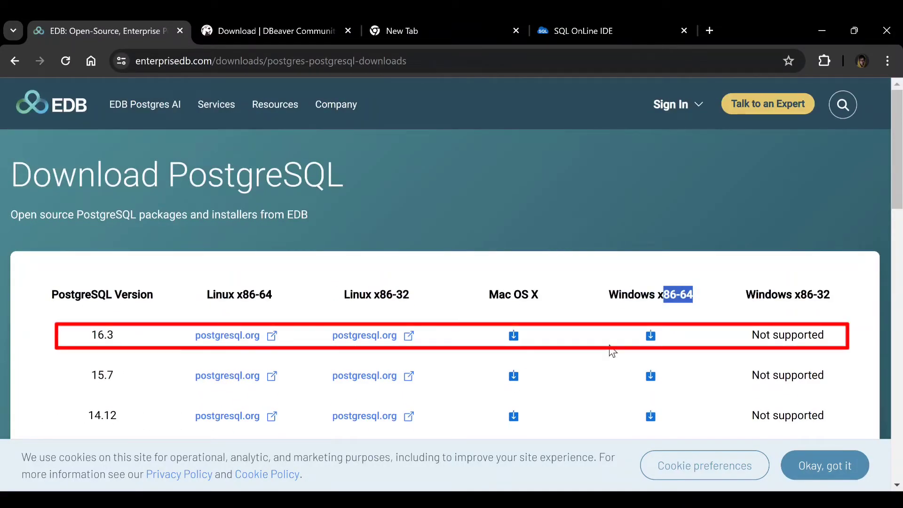
left_click(652, 335)
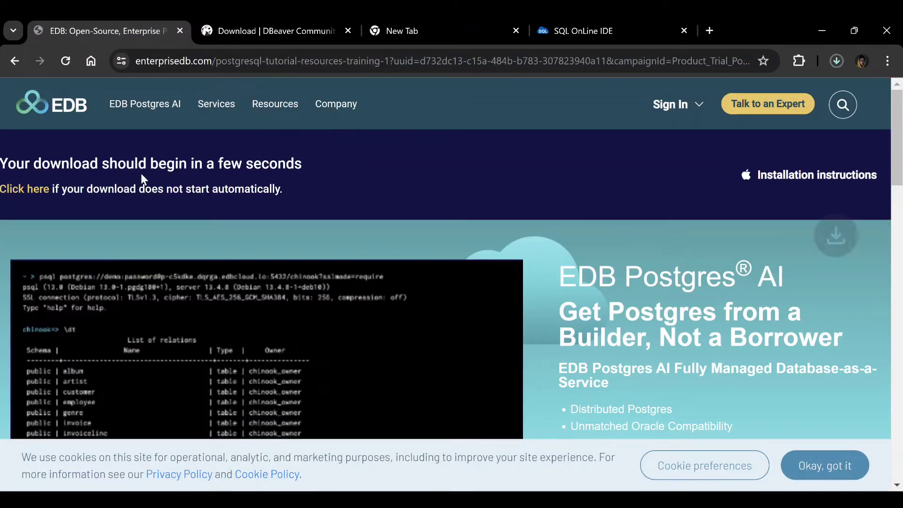
Pause and cancel the PostgreSQL installer download, then return to the DBeaver download page
left_click(835, 60)
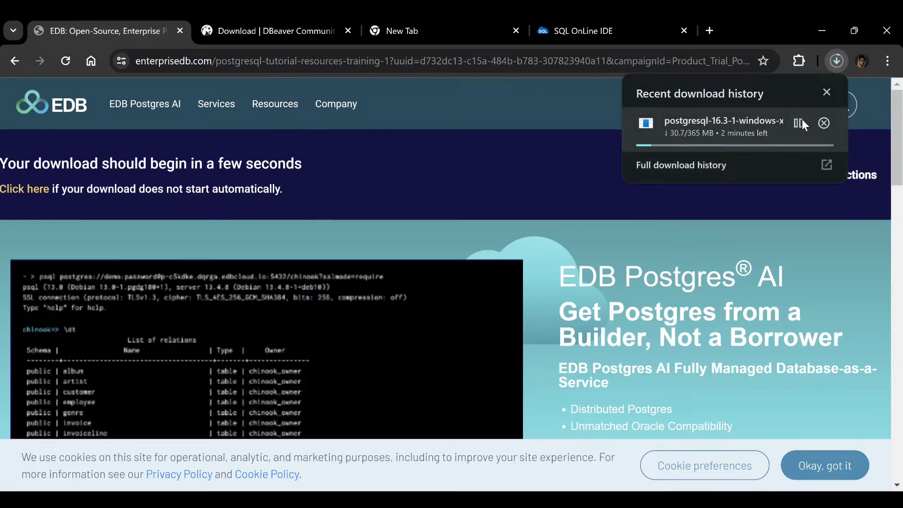
left_click(802, 122)
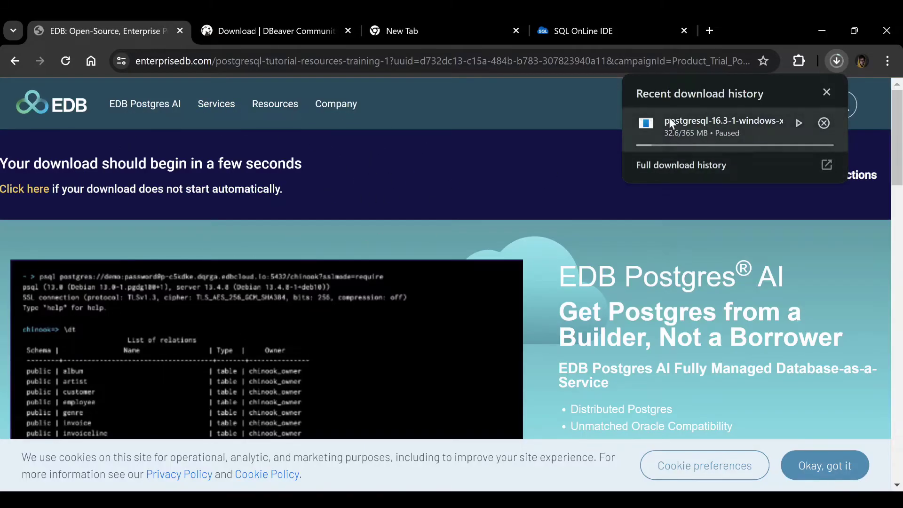
mouse_move(706, 126)
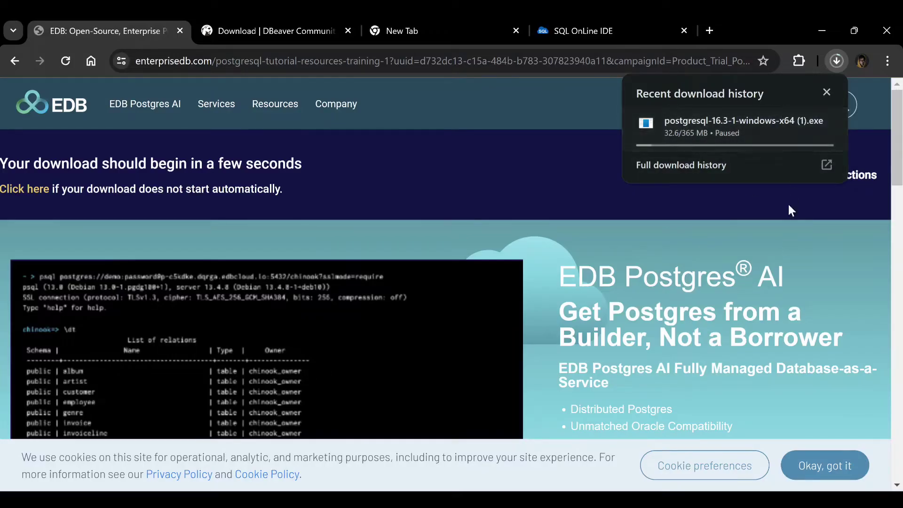
left_click(824, 124)
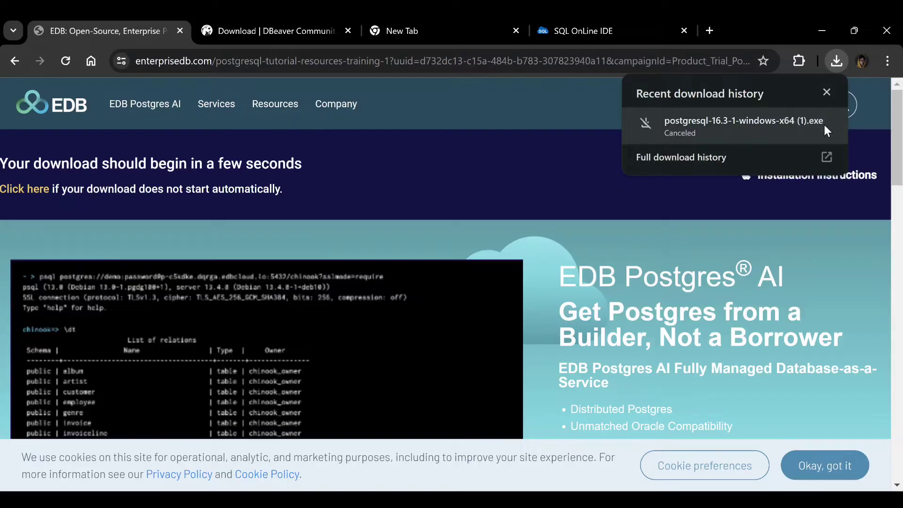
left_click(826, 93)
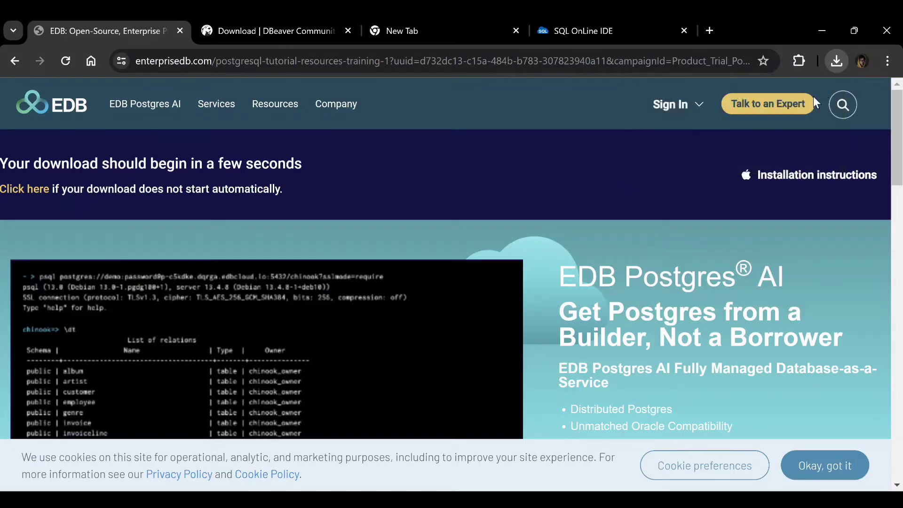
left_click(236, 30)
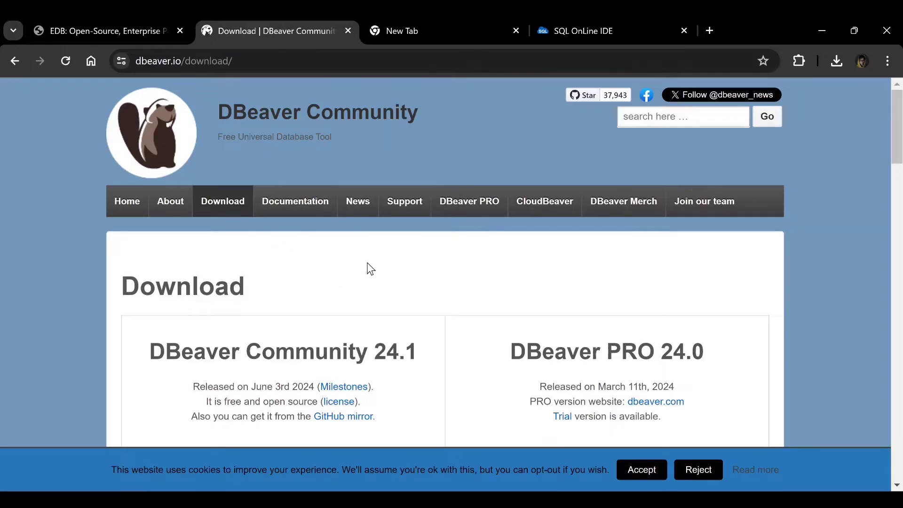
Start downloading the DBeaver Community 24.1 Windows installer
scroll(339, 284, "down", 3)
scroll(218, 267, "down", 3)
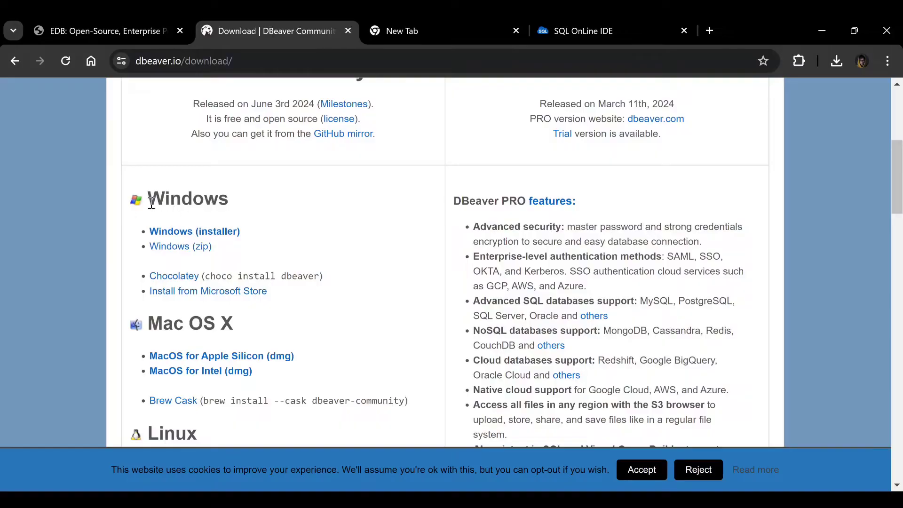
scroll(187, 260, "down", 4)
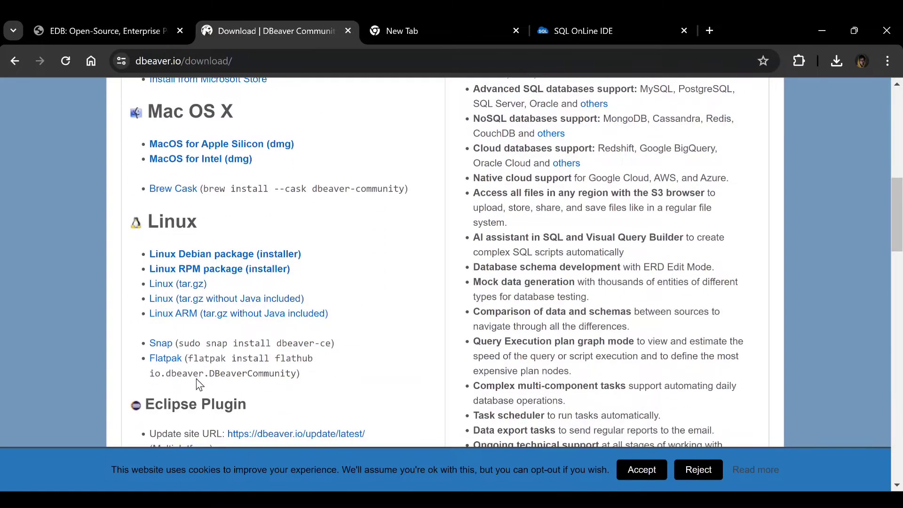
scroll(193, 315, "up", 2)
scroll(200, 270, "up", 4)
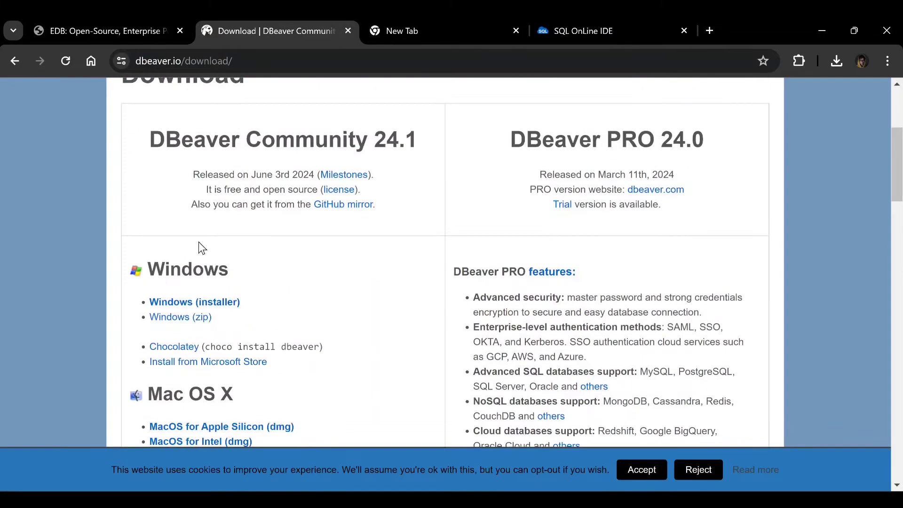
left_click(189, 305)
Check the dbeaver-ce-24.1.0-x86_64-setup.exe download progress and highlight the June 3rd 2024 release date
left_click(836, 62)
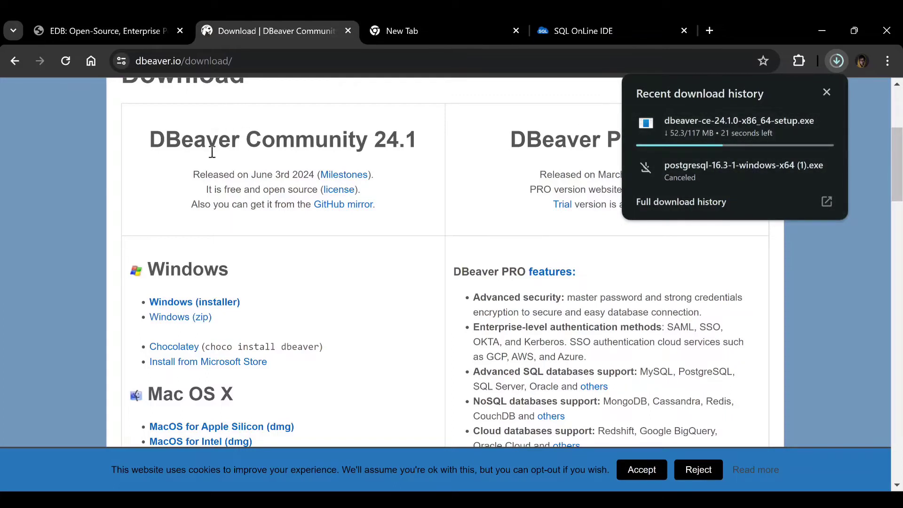
left_click_drag(251, 174, 315, 173)
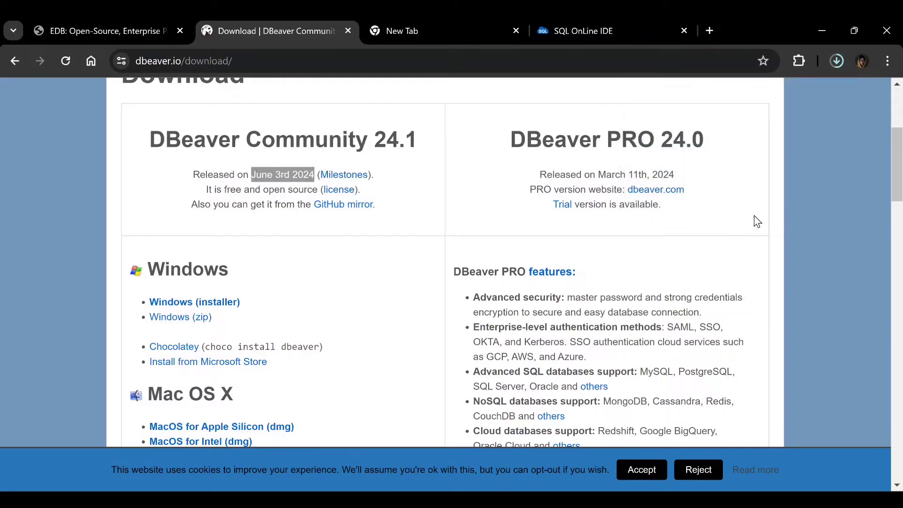
left_click(839, 57)
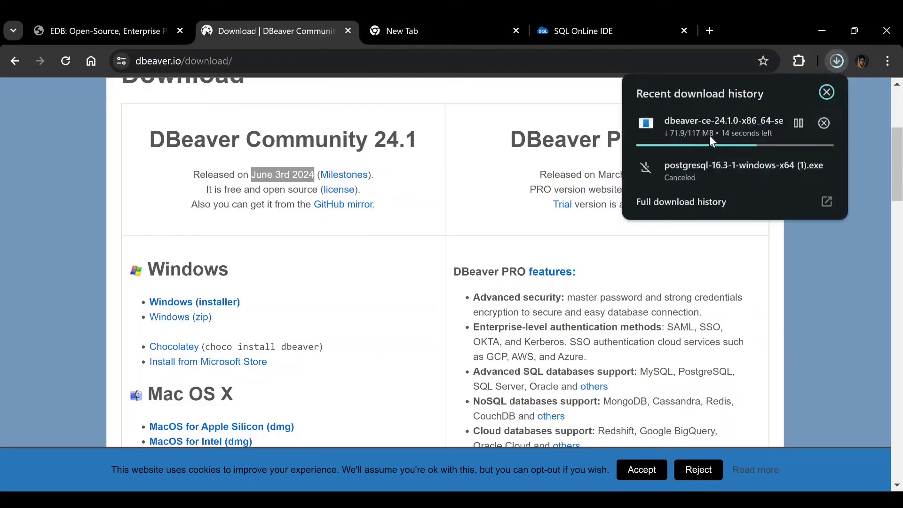
left_click(274, 162)
scroll(273, 161, "up", 3)
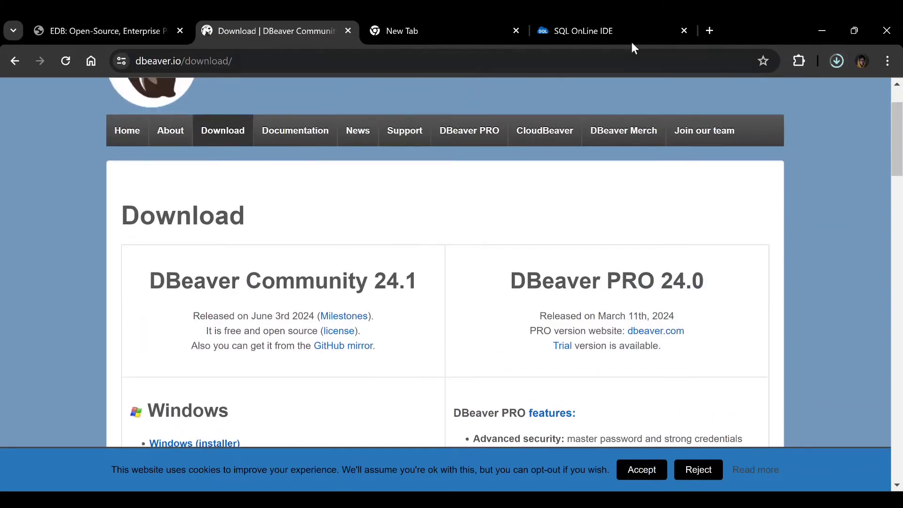
left_click(630, 22)
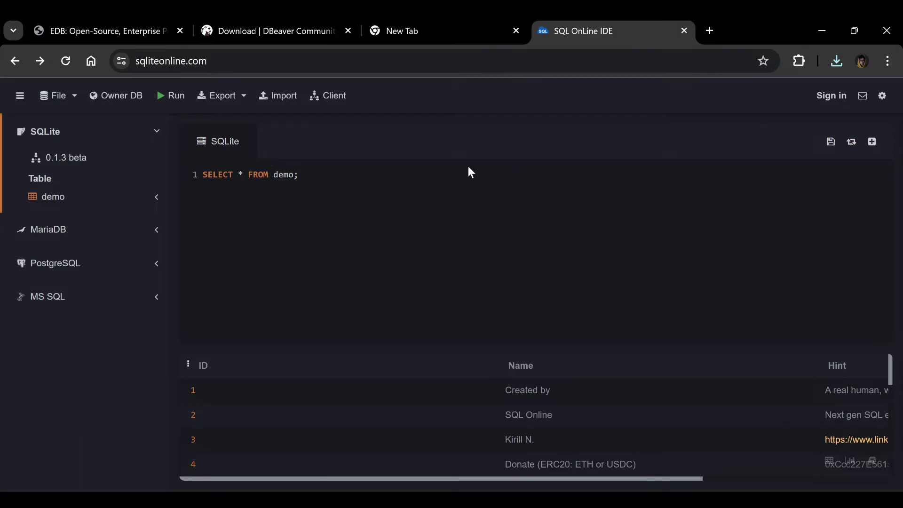
Close the SQL OnLine IDE tab and switch to the EDB download page
left_click(684, 31)
left_click(259, 30)
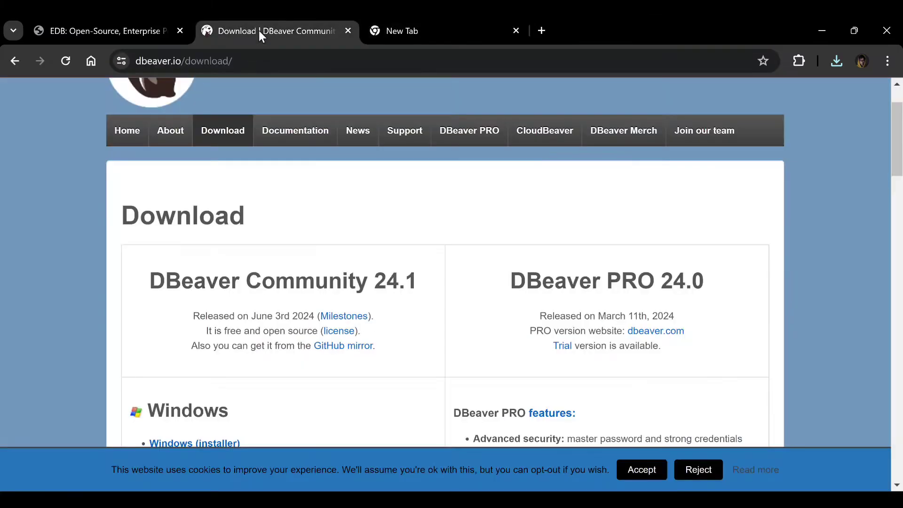
left_click(103, 30)
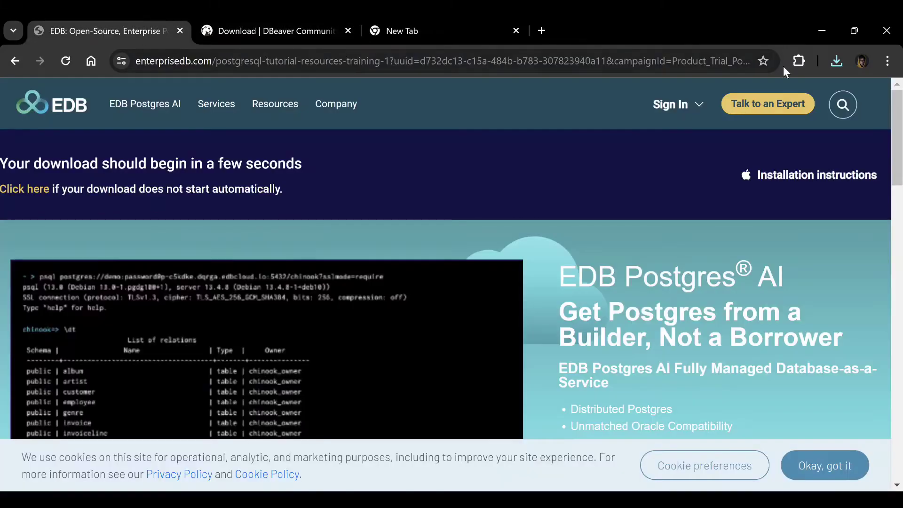
Confirm the DBeaver installer download finished and open its Downloads folder
left_click(836, 60)
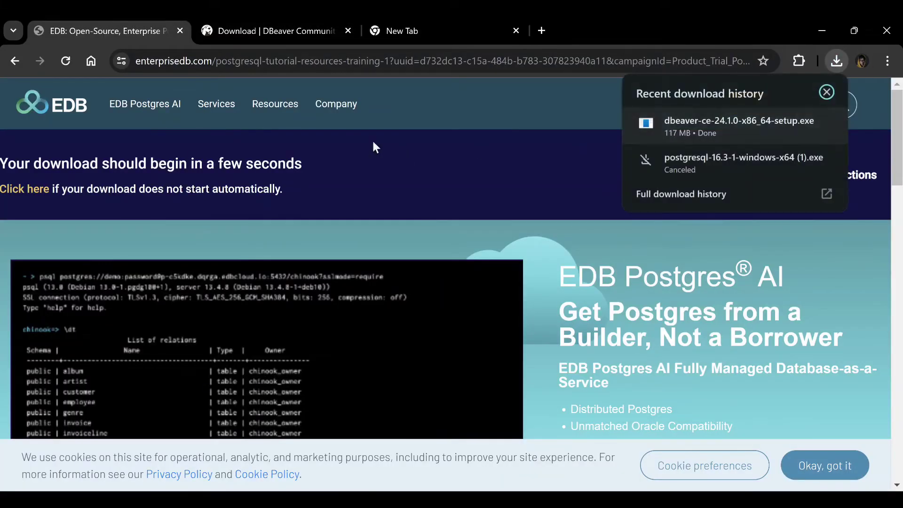
left_click(638, 24)
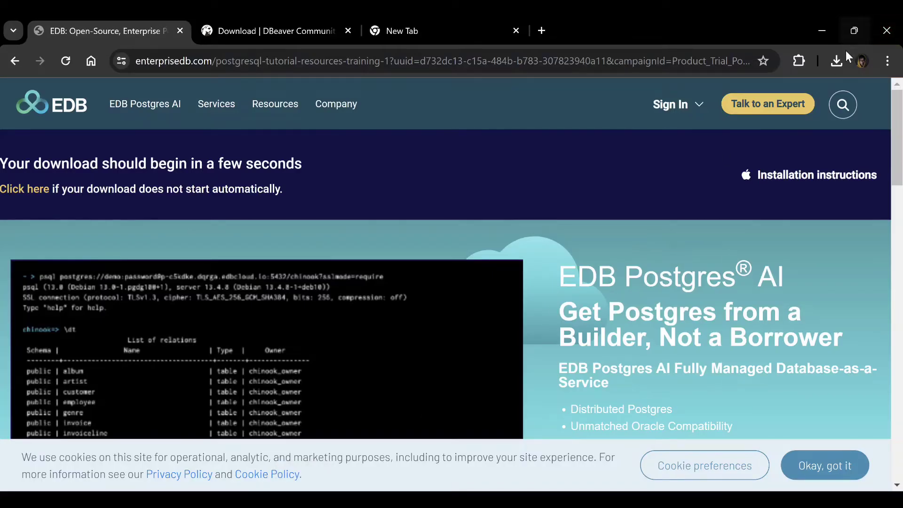
left_click(837, 60)
left_click(799, 123)
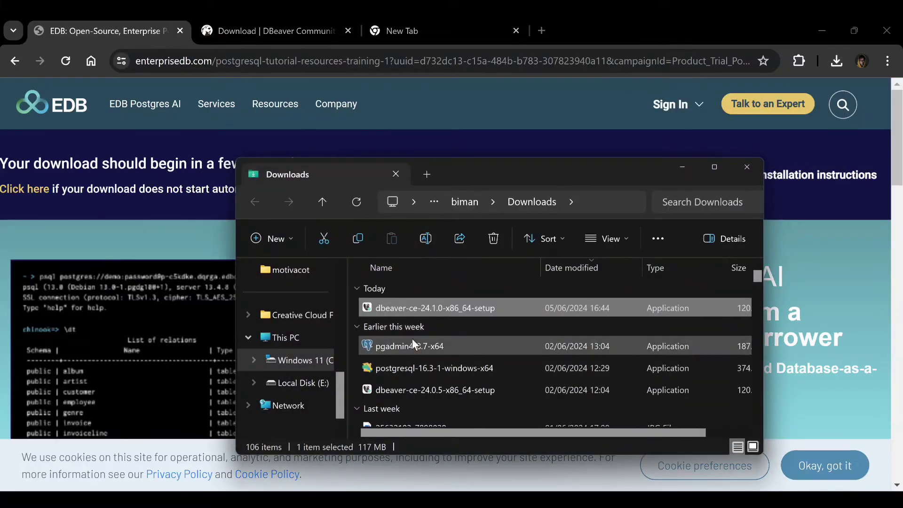
Scroll the Downloads folder listing the dbeaver-ce-24.1.0 and postgresql-16.3-1 installers
scroll(413, 333, "down", 1)
scroll(421, 327, "up", 1)
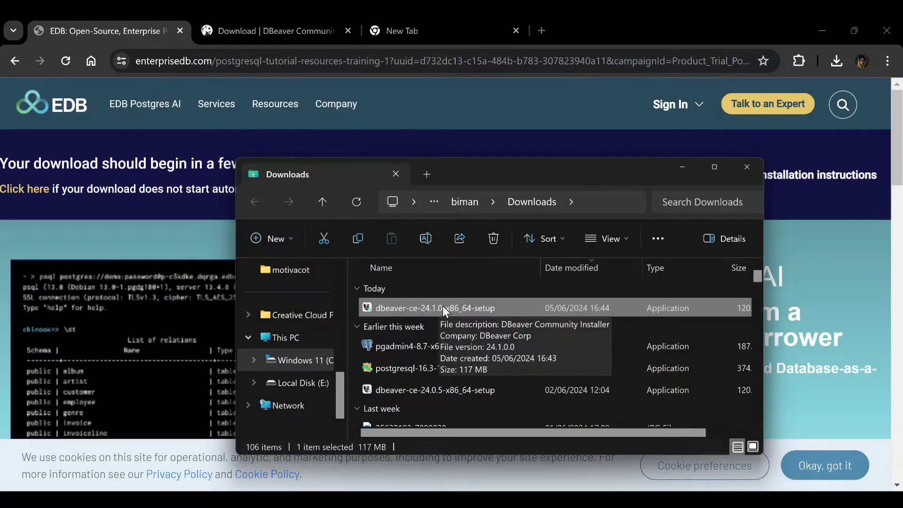
Launch the postgresql-16.3-1-windows-x64 installer and advance past its Welcome page
double_click(447, 368)
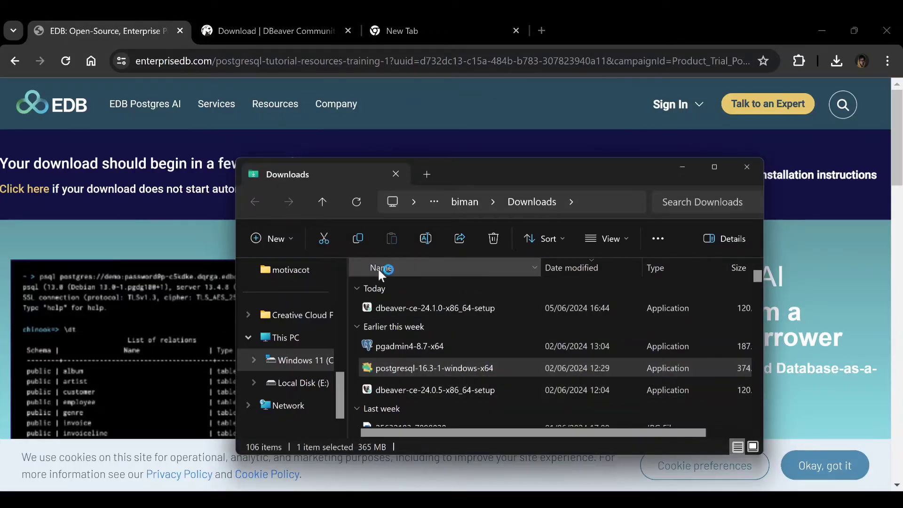
left_click(614, 33)
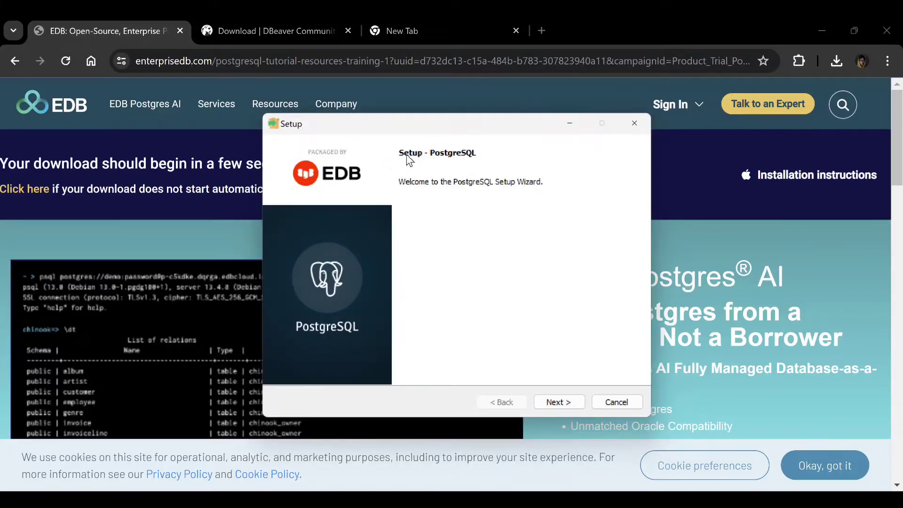
left_click(559, 402)
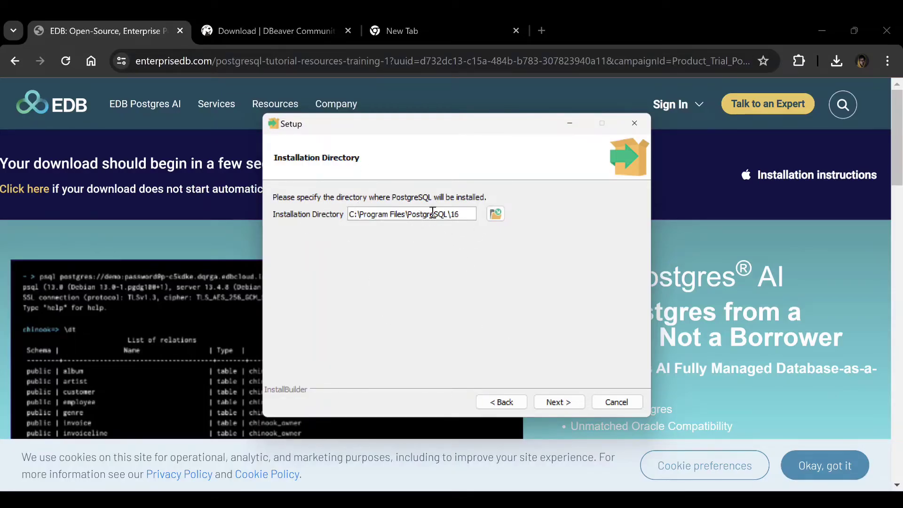
Keep C:\Program Files\PostgreSQL\16 as the install folder and leave Stack Builder out of the components
left_click(559, 403)
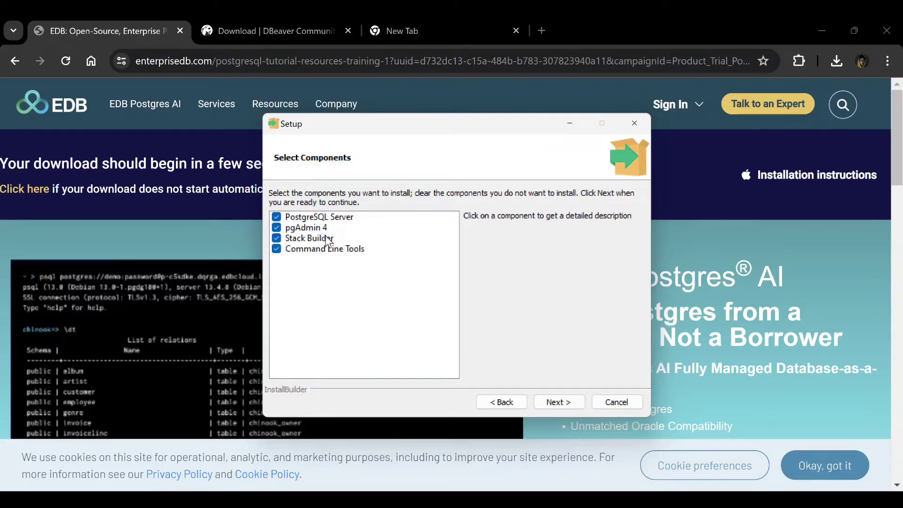
left_click(276, 239)
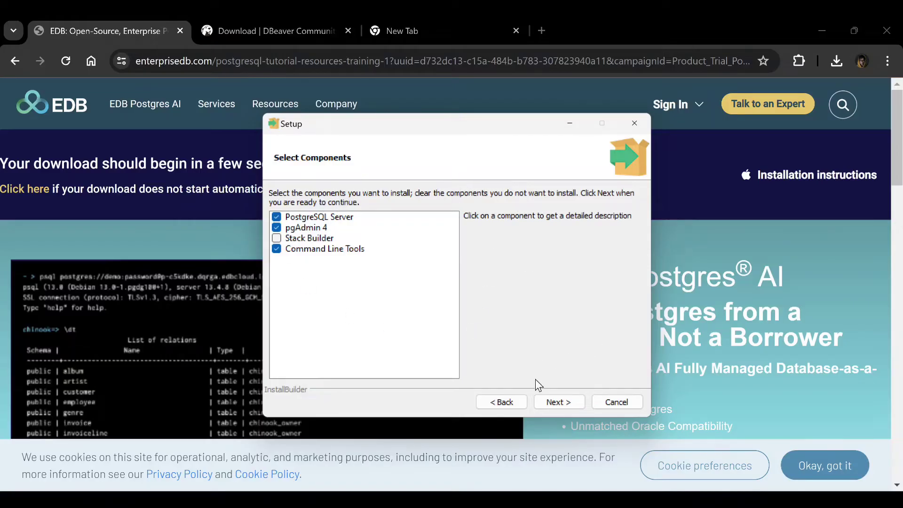
left_click(551, 401)
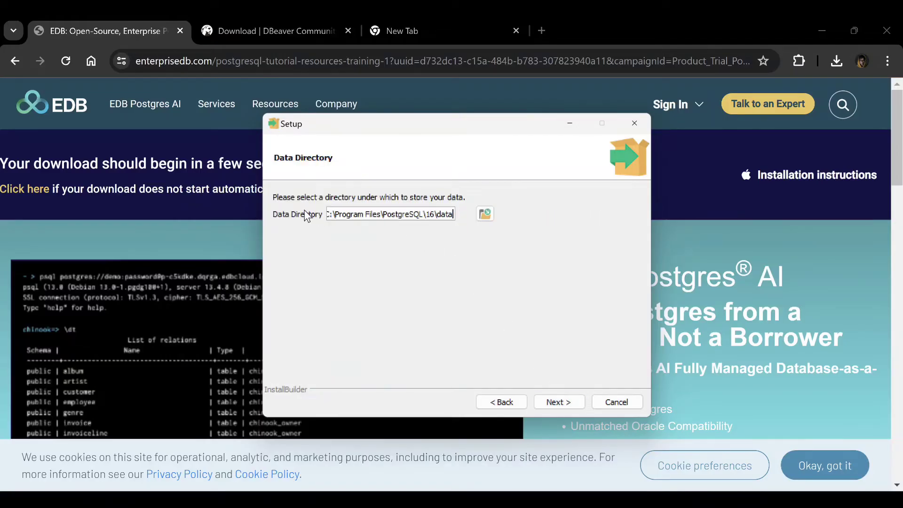
Keep the existing data directory on port 5432, install PostgreSQL 16, and finish the wizard
left_click(566, 401)
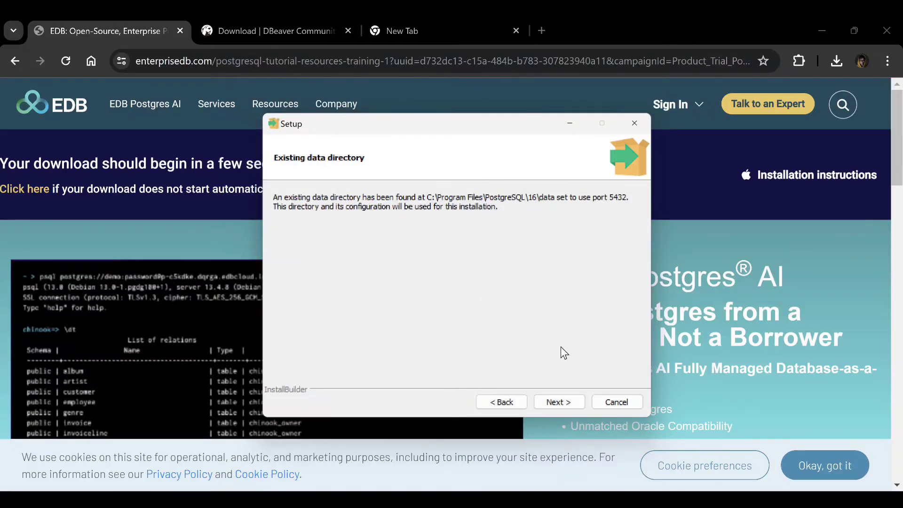
left_click(563, 402)
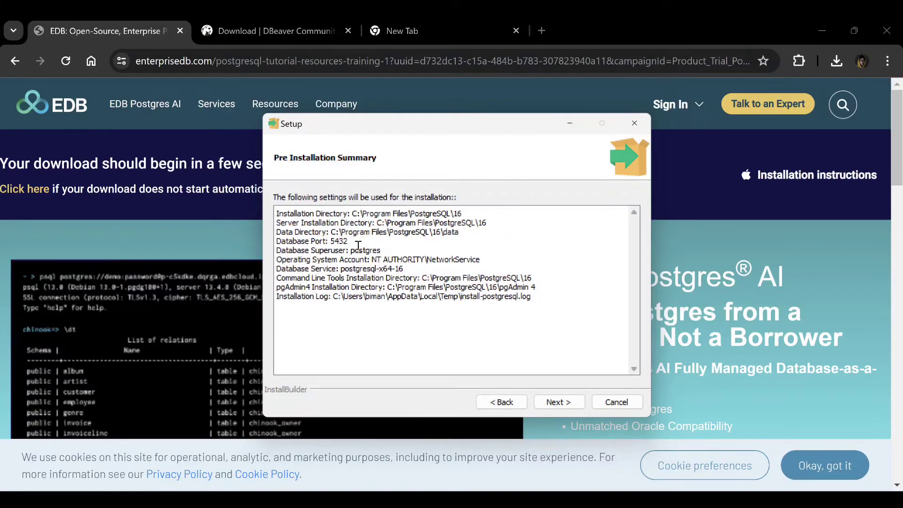
left_click(559, 401)
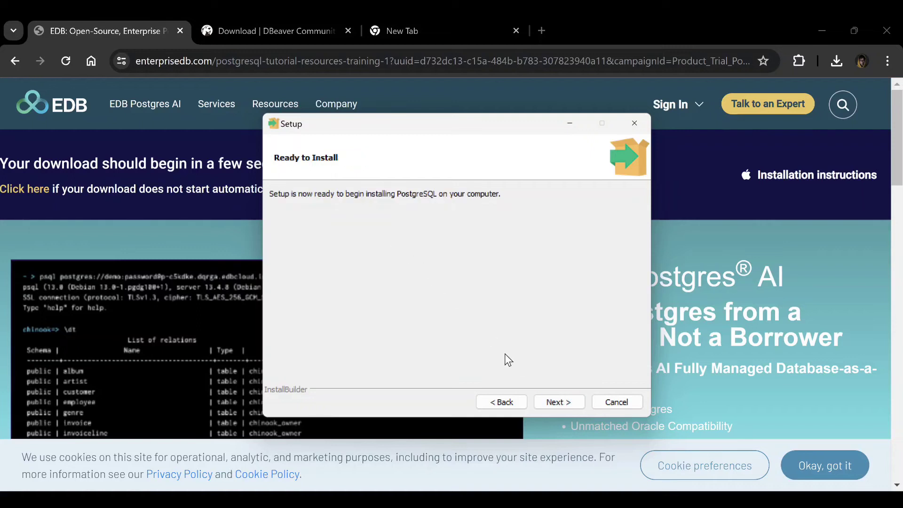
left_click(556, 401)
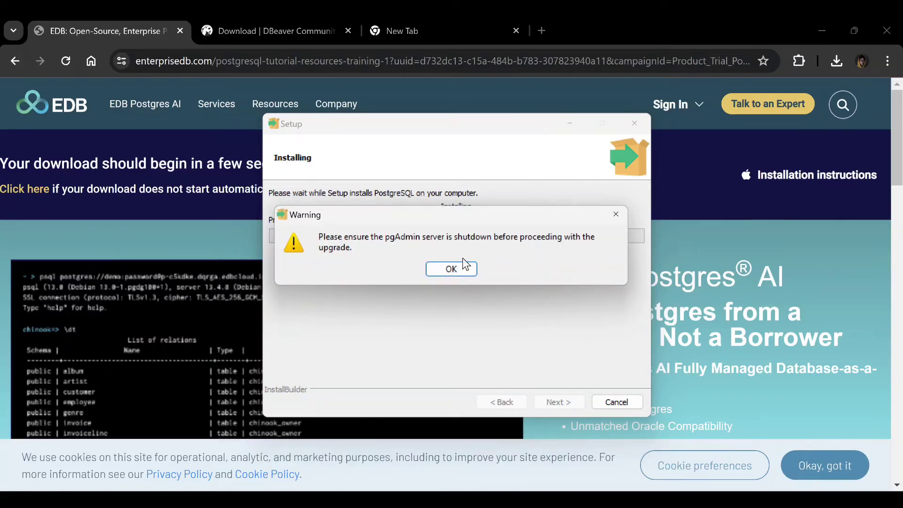
left_click(451, 267)
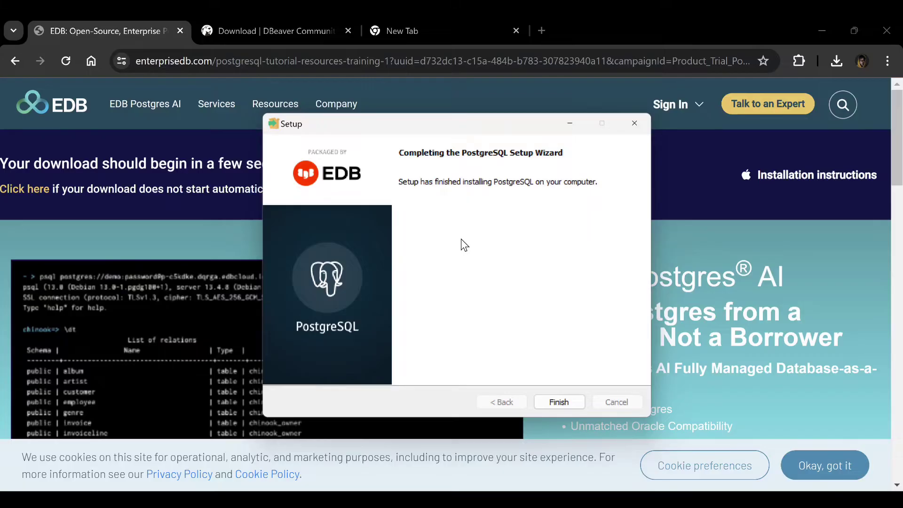
left_click(570, 404)
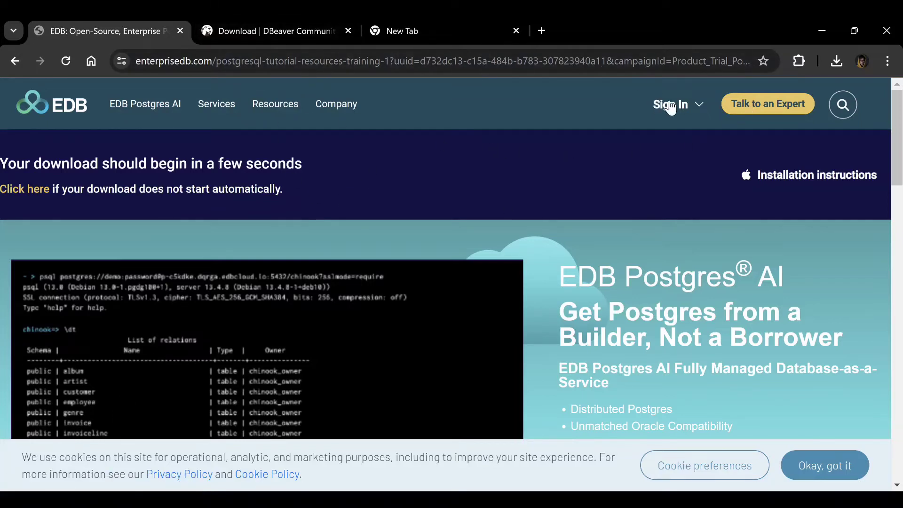
Launch the downloaded dbeaver-ce installer from Chrome's downloads and accept its license agreement
left_click(835, 62)
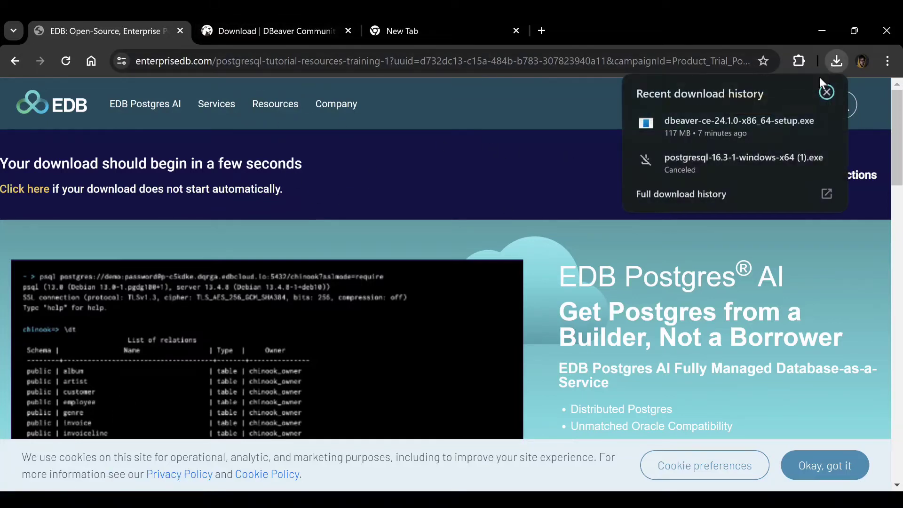
left_click(698, 129)
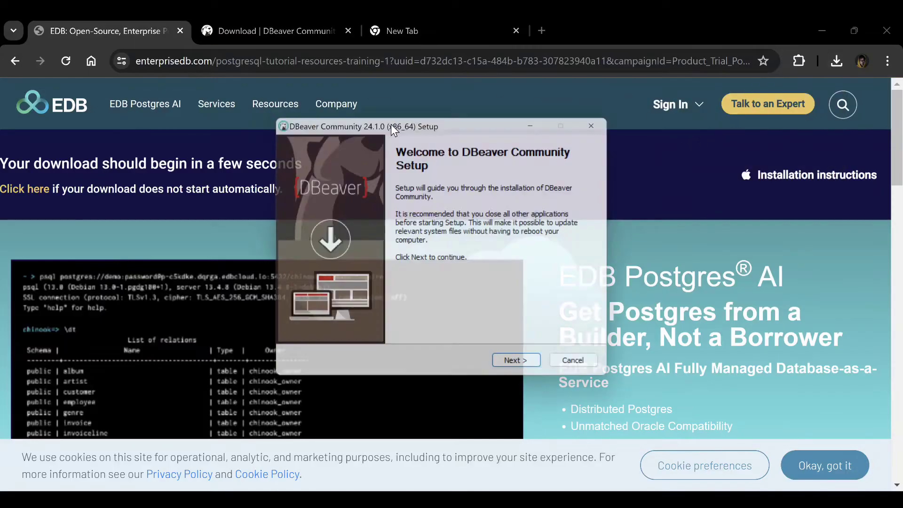
left_click(532, 374)
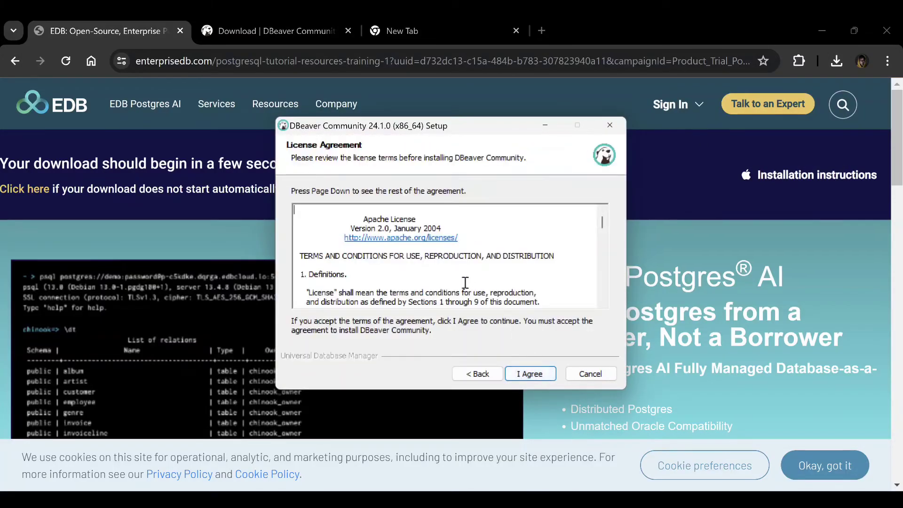
left_click(530, 374)
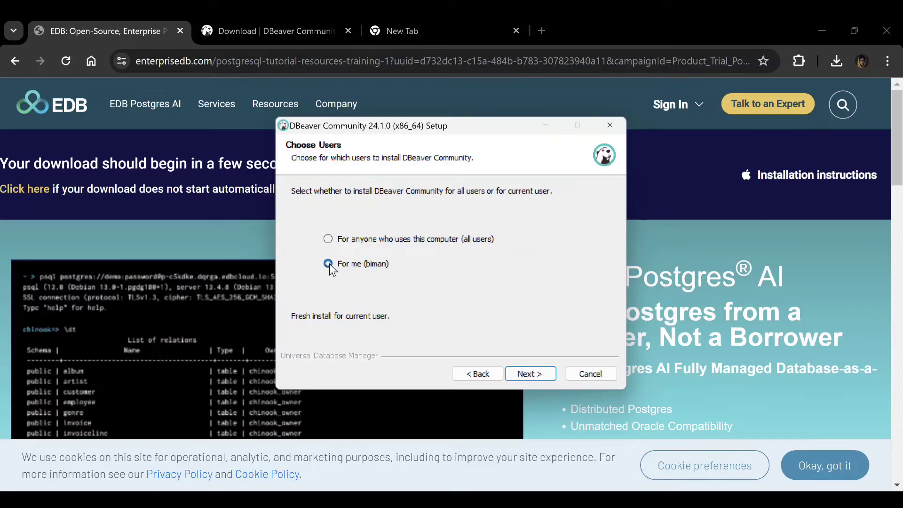
Install DBeaver Community 24.1.0 for the current user with default components and folder, then finish
left_click(530, 373)
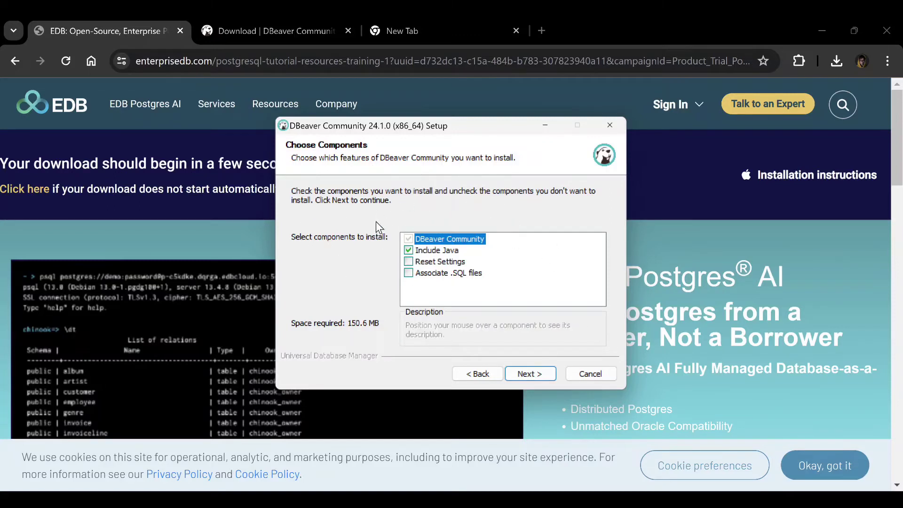
left_click(537, 372)
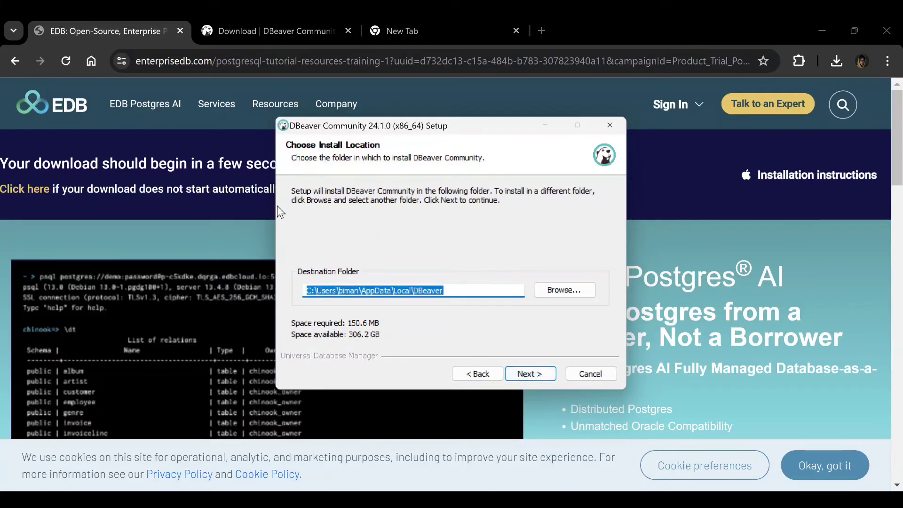
left_click(531, 372)
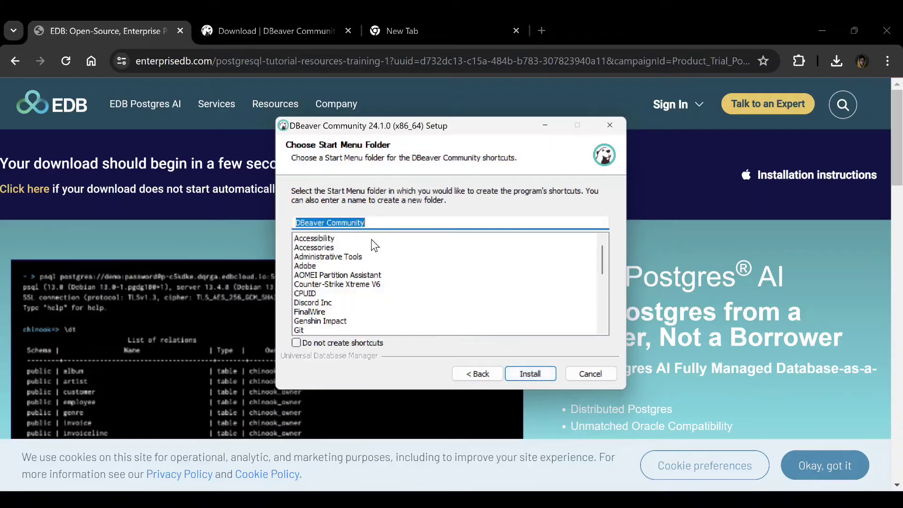
left_click(543, 371)
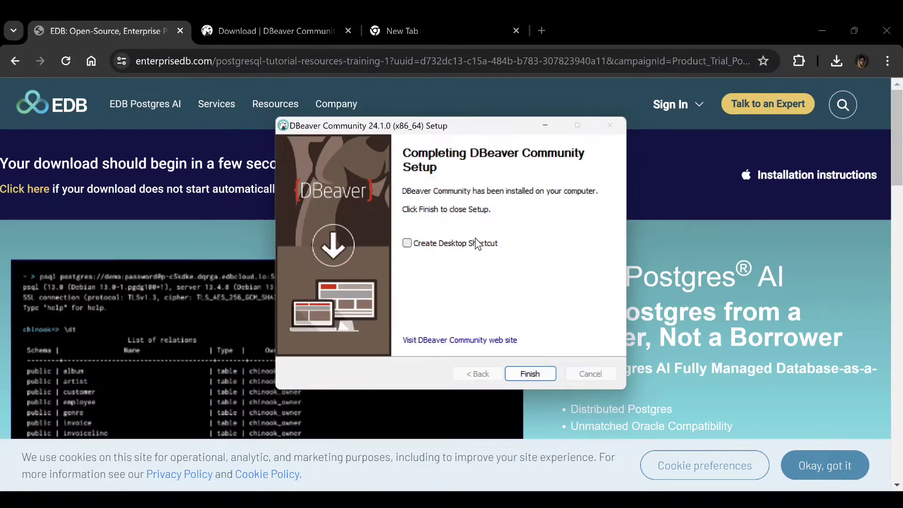
left_click(531, 374)
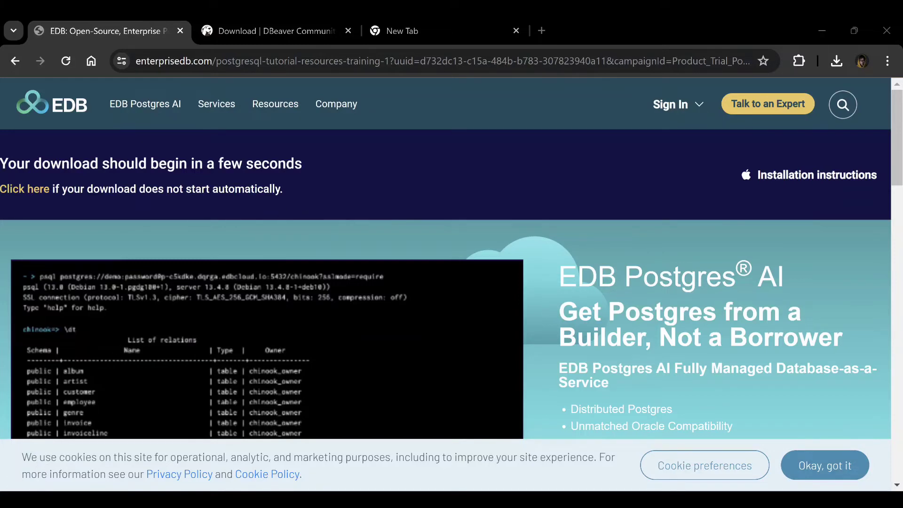
Launch pgAdmin 4 from the PostgreSQL 16 folder in the Start menu's All apps list
left_click(22, 499)
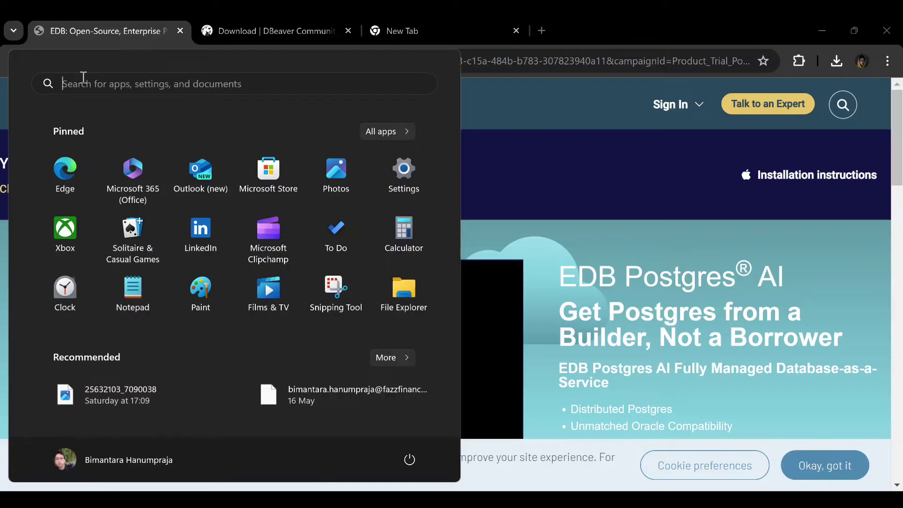
type("postgreSQL documentation")
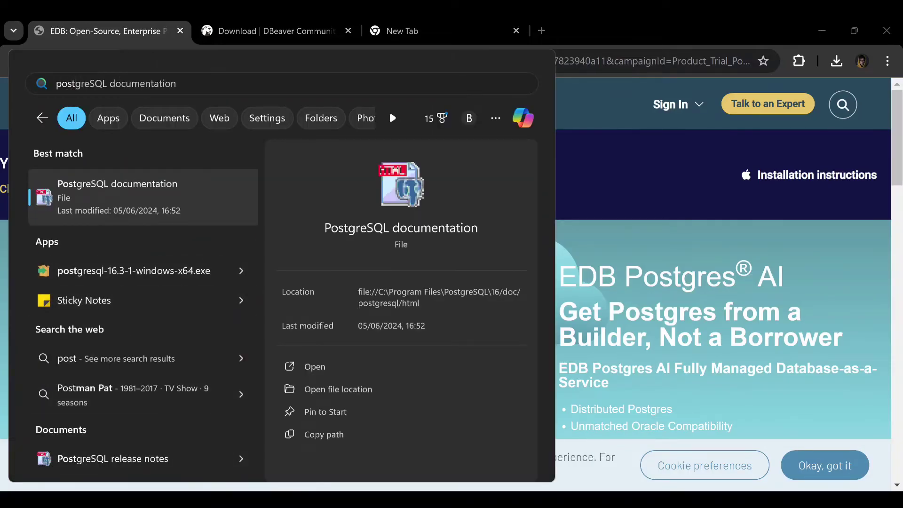
left_click(18, 500)
left_click(18, 501)
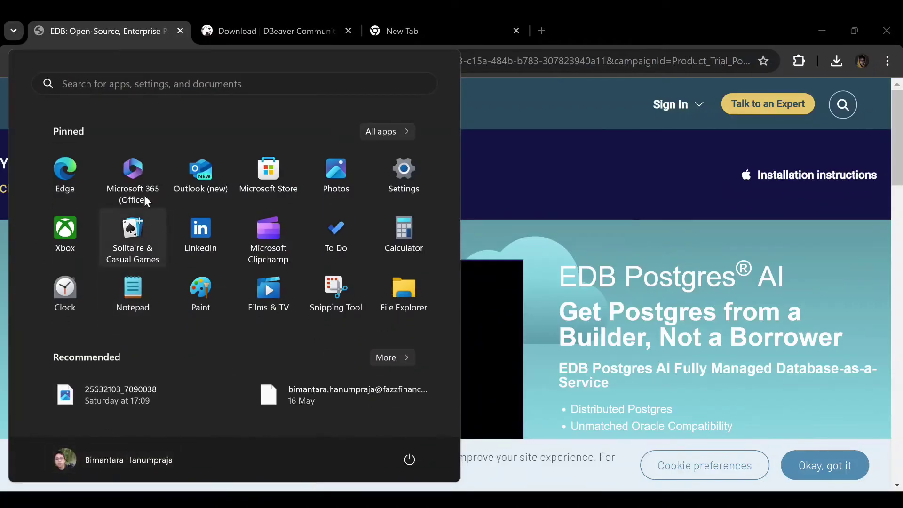
left_click(380, 133)
scroll(98, 275, "down", 1)
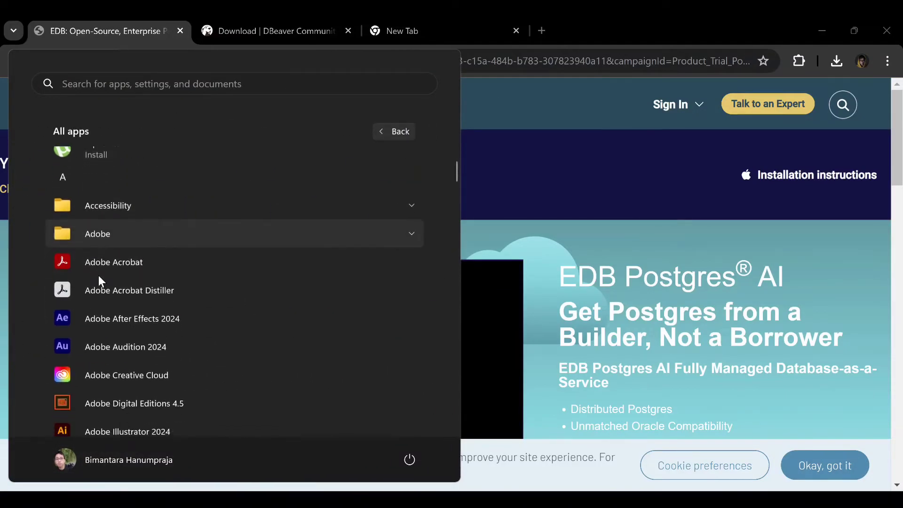
left_click(94, 175)
left_click(214, 311)
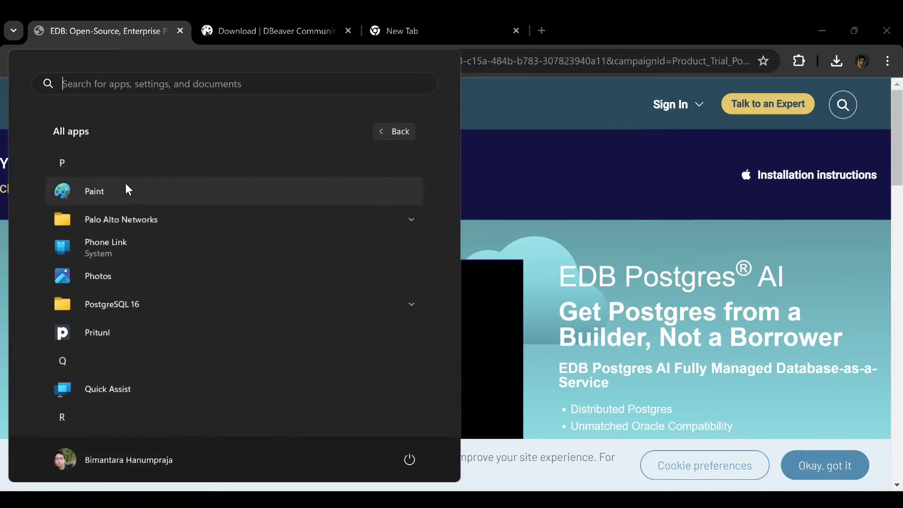
left_click(152, 304)
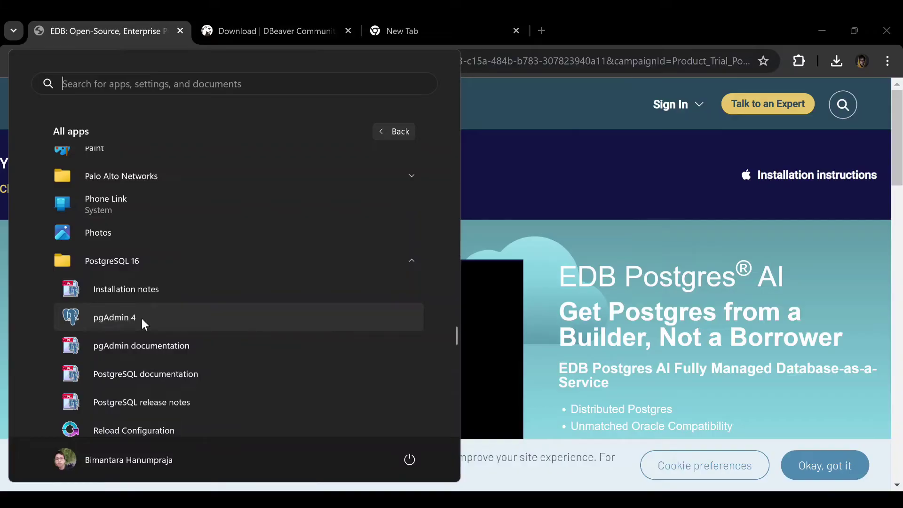
left_click(142, 318)
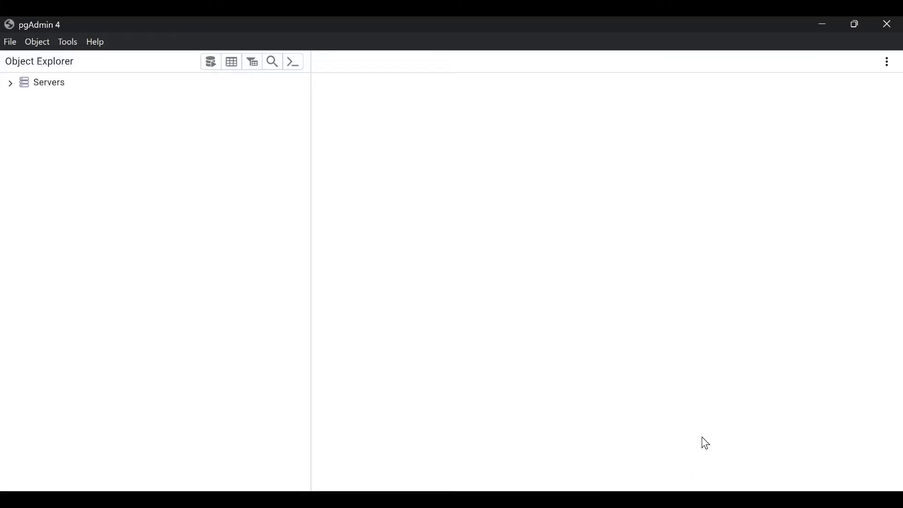
Expand Servers to reveal PostgreSQL 16 and test, then start Register > Server
left_click(10, 84)
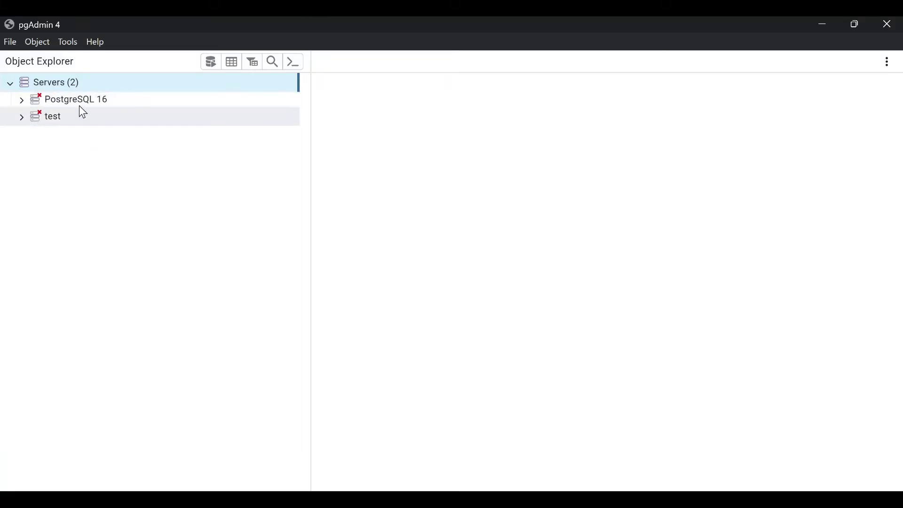
right_click(47, 86)
mouse_move(91, 117)
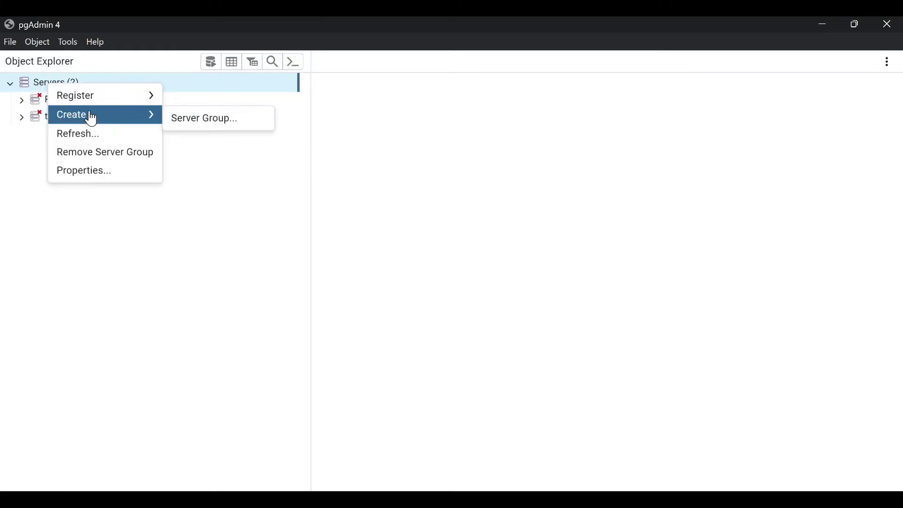
mouse_move(111, 99)
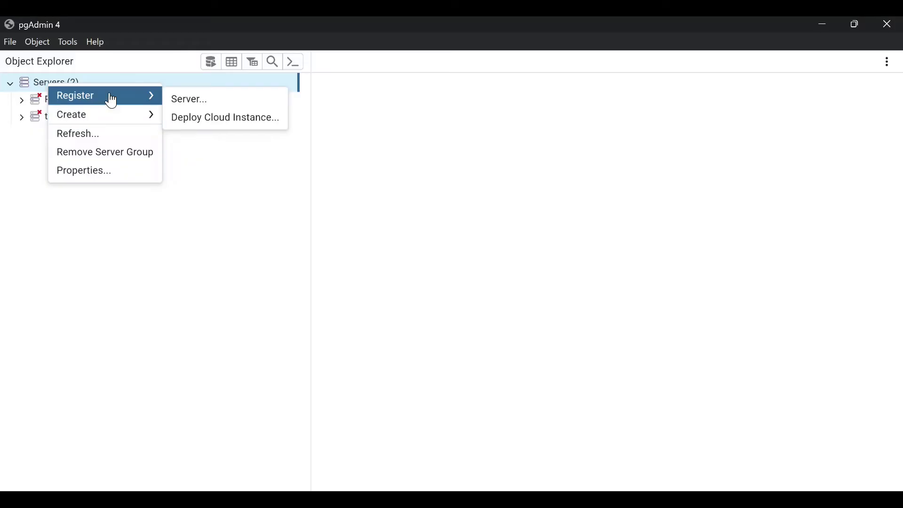
left_click(191, 109)
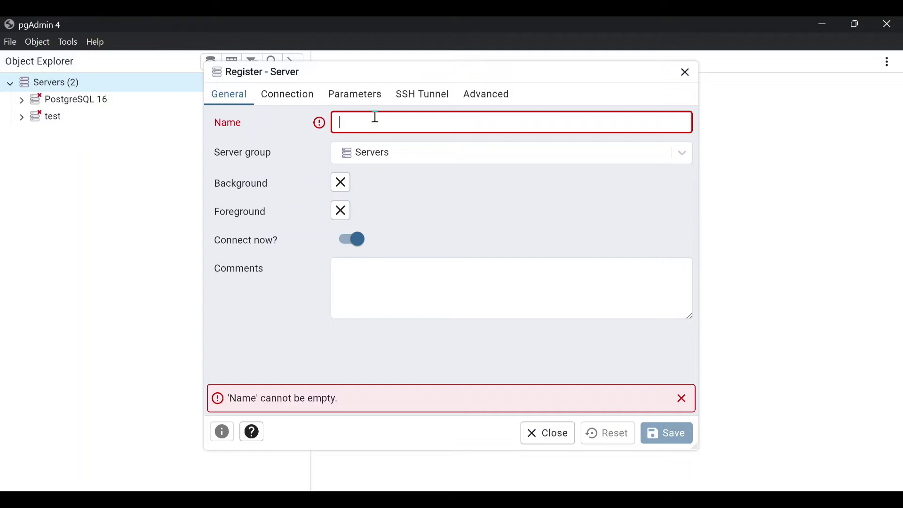
Name the new server halotech and bring up its Connection settings
type("halotech")
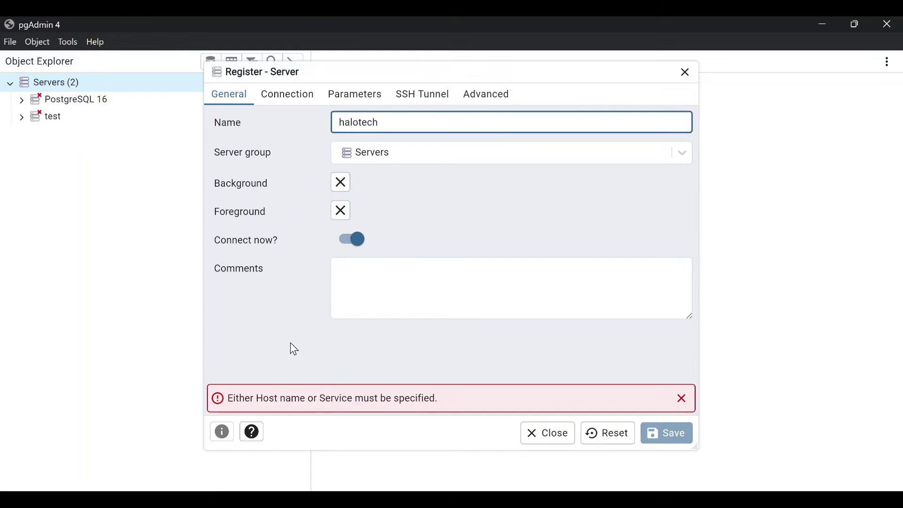
left_click(283, 98)
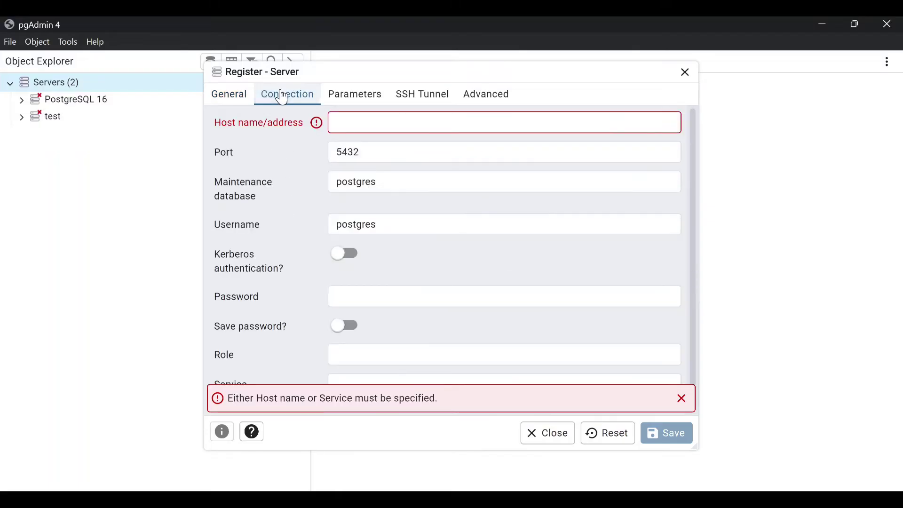
left_click(372, 125)
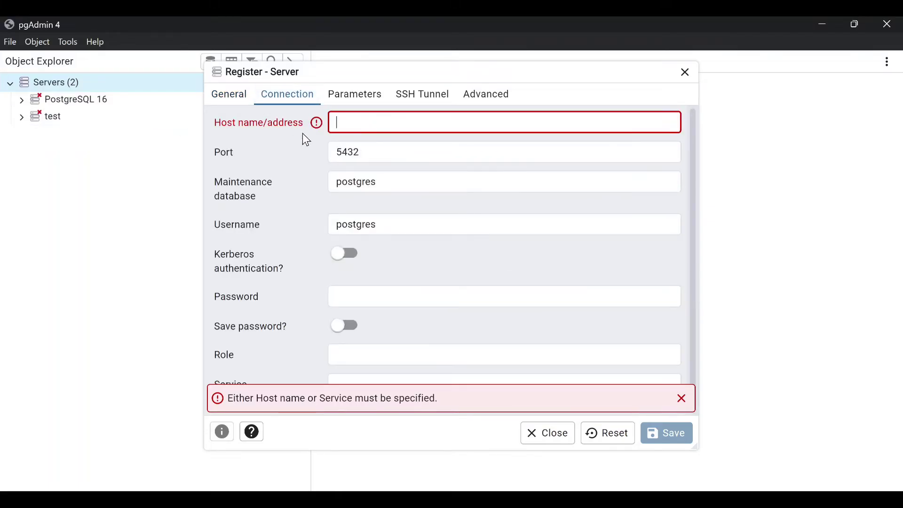
Set the host to localhost, keep username postgres, and enter the account password
left_click(358, 128)
type("localhost")
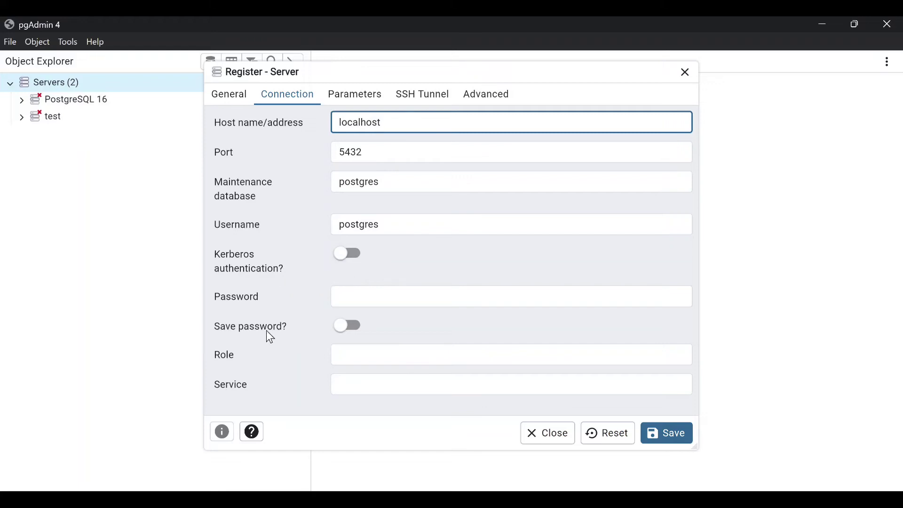
double_click(359, 225)
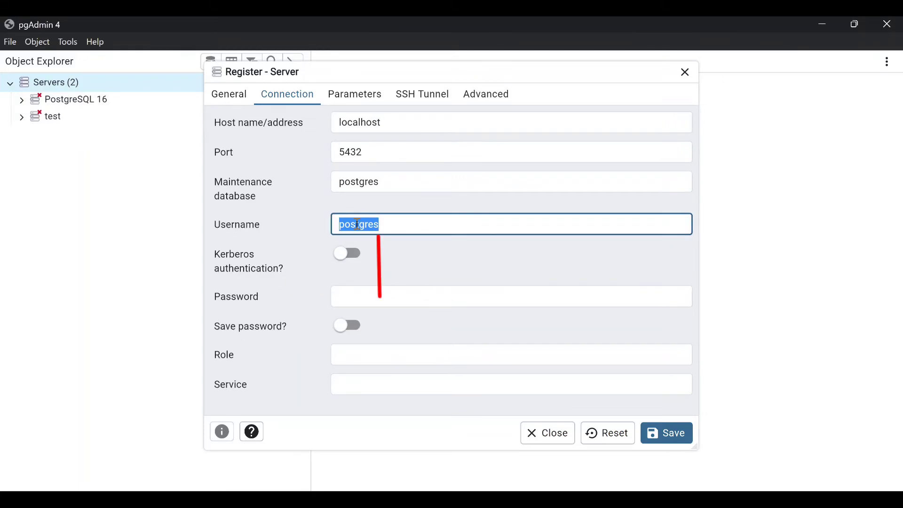
left_click(386, 297)
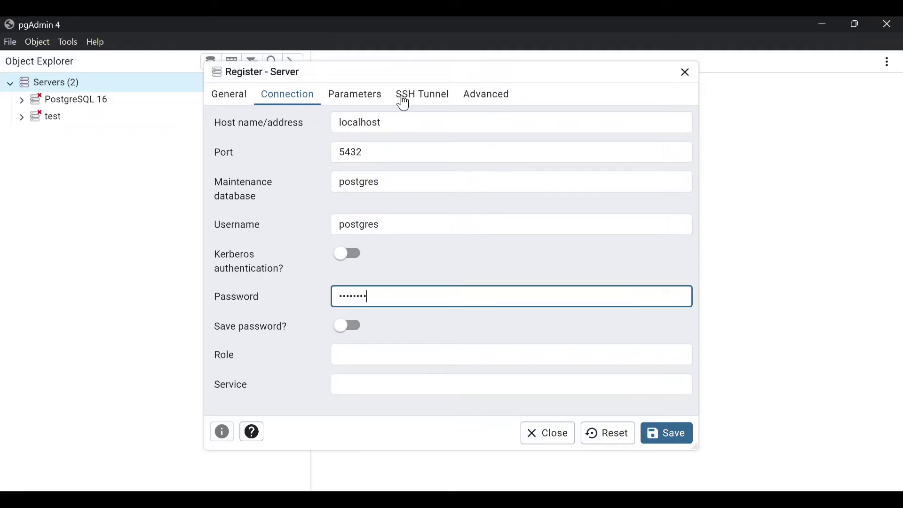
Review the Parameters, SSH Tunnel and Advanced settings, then save the halotech server
left_click(363, 96)
left_click(428, 103)
left_click(497, 99)
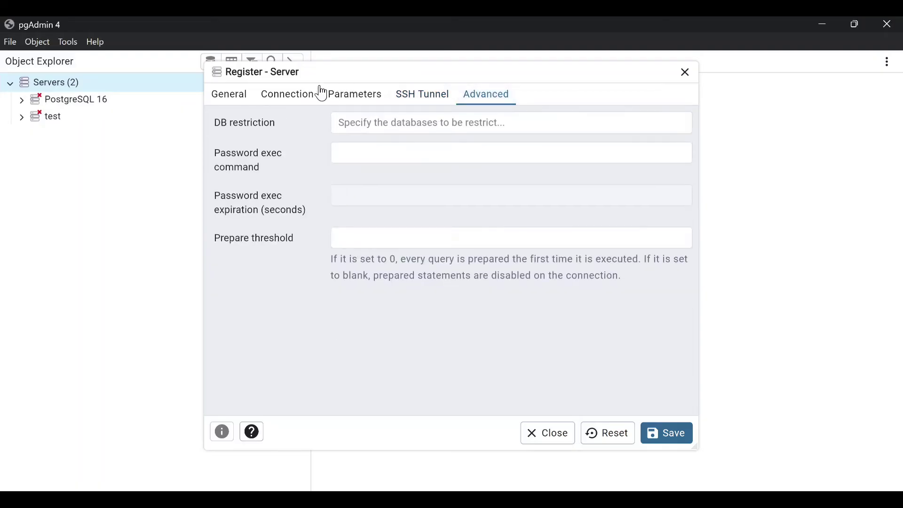
left_click(307, 98)
left_click(668, 432)
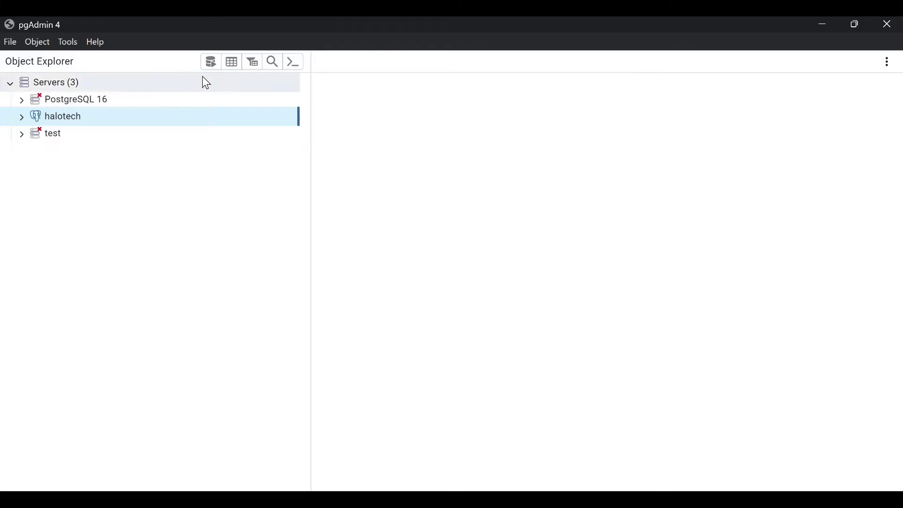
Expand halotech, its Databases, and the postgres database to list its object groups
left_click(21, 117)
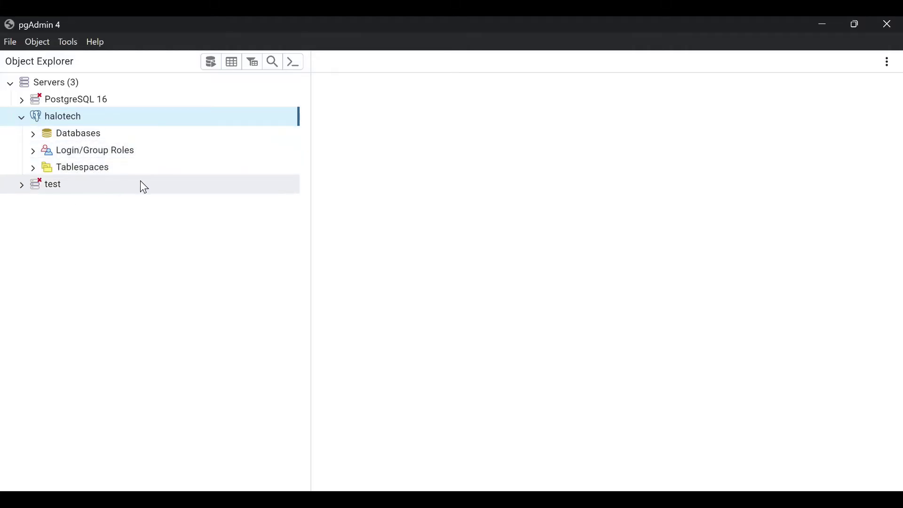
left_click(33, 135)
left_click(84, 149)
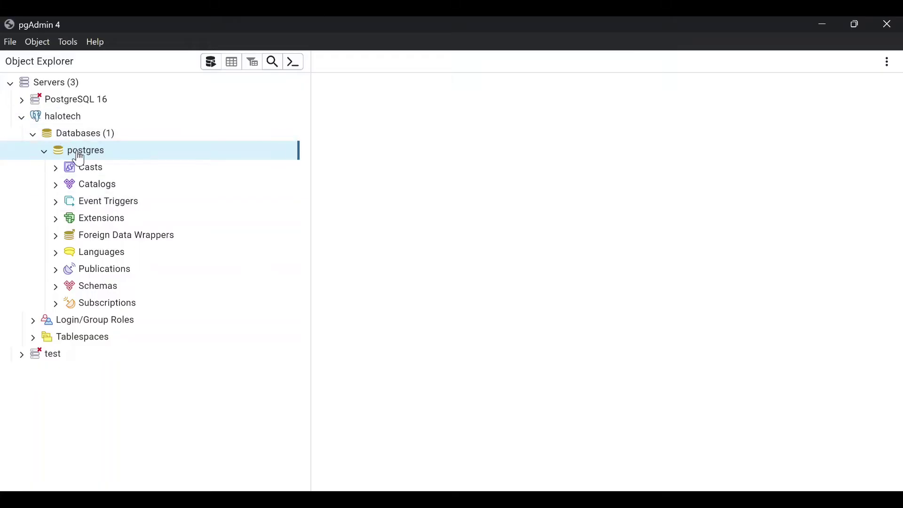
left_click(45, 151)
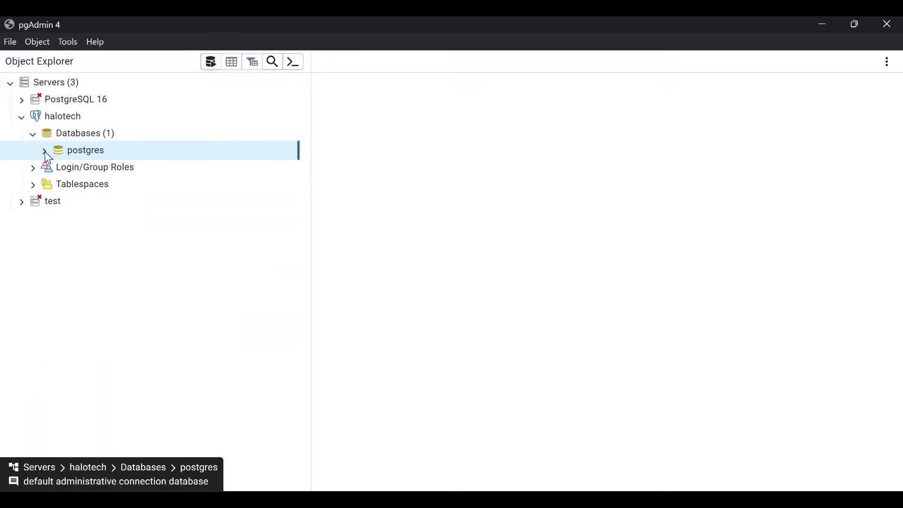
left_click(45, 154)
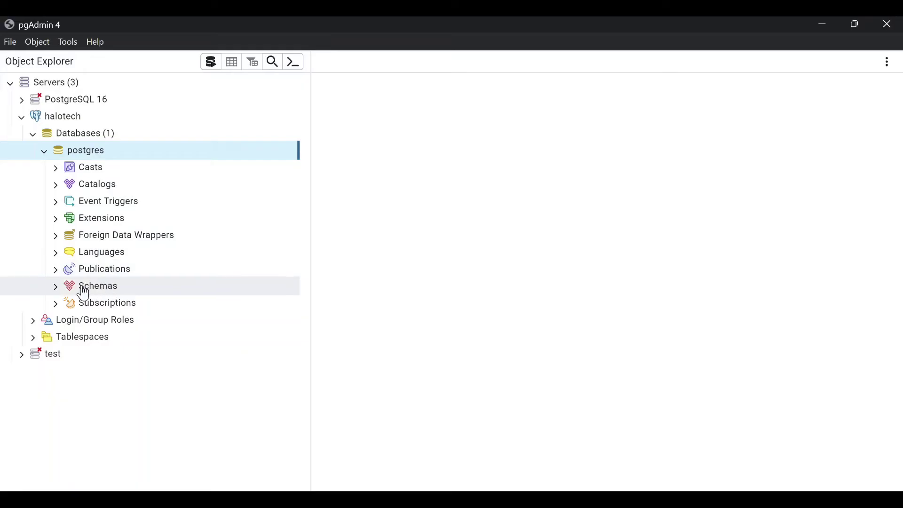
Expand postgres's Schemas (halotech, public) and open the public schema's object groups
left_click(57, 288)
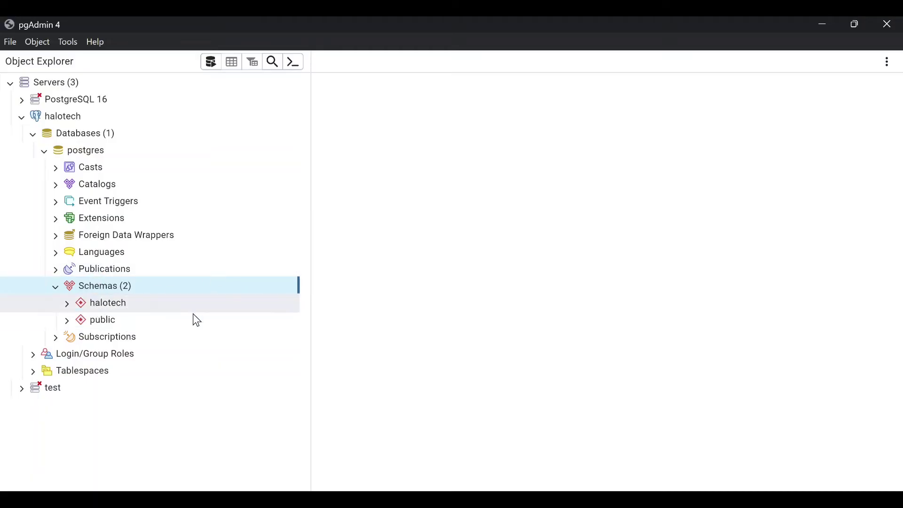
left_click(68, 323)
scroll(137, 318, "down", 3)
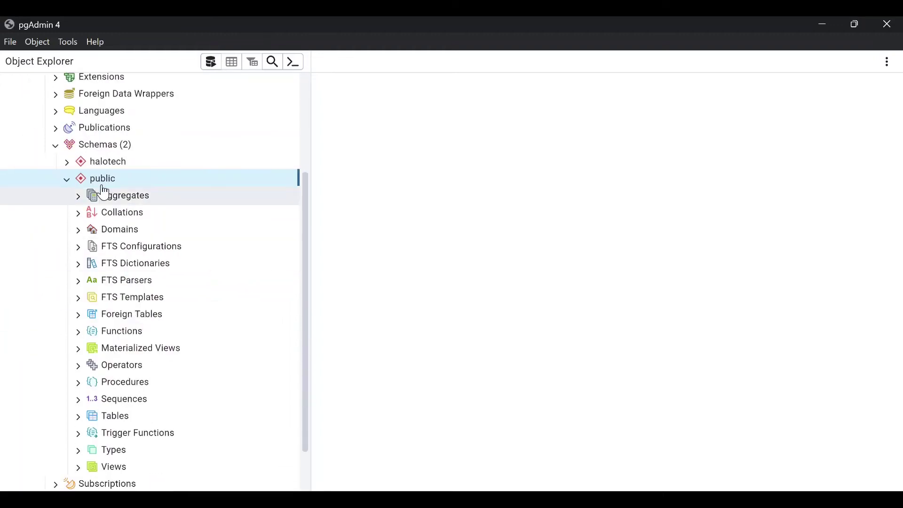
scroll(99, 206, "down", 1)
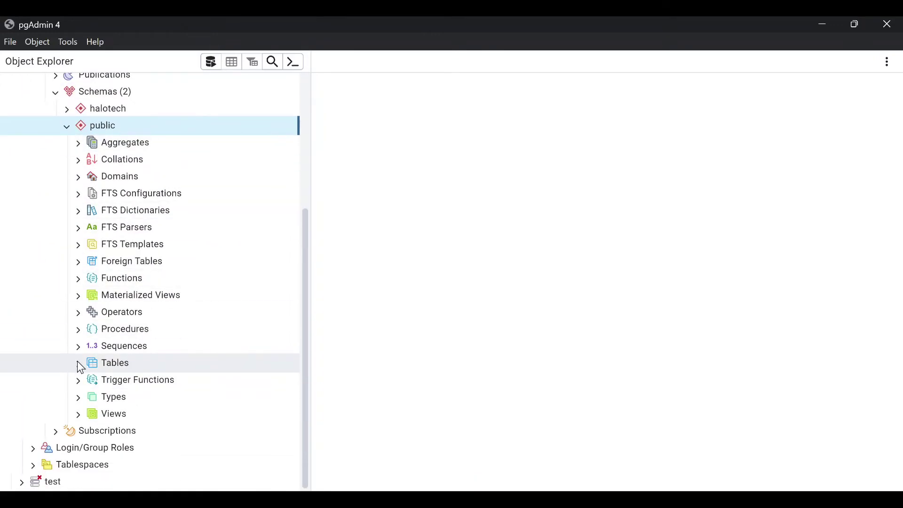
Expand public's Tables to confirm the single sales table, then collapse it and scroll back up
left_click(78, 365)
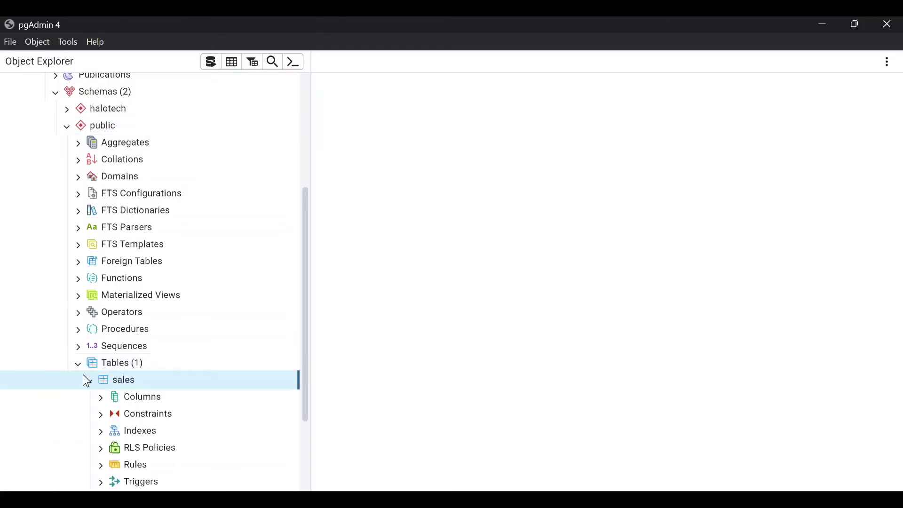
left_click(89, 381)
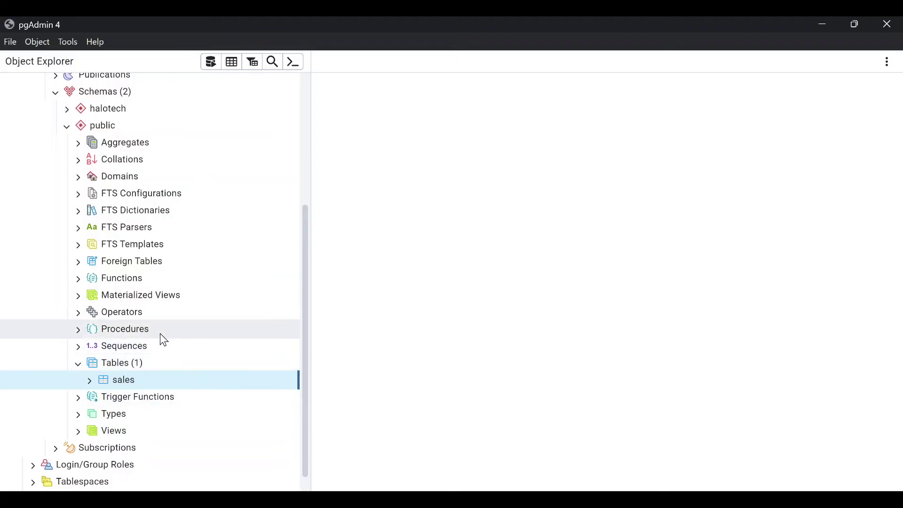
mouse_move(136, 386)
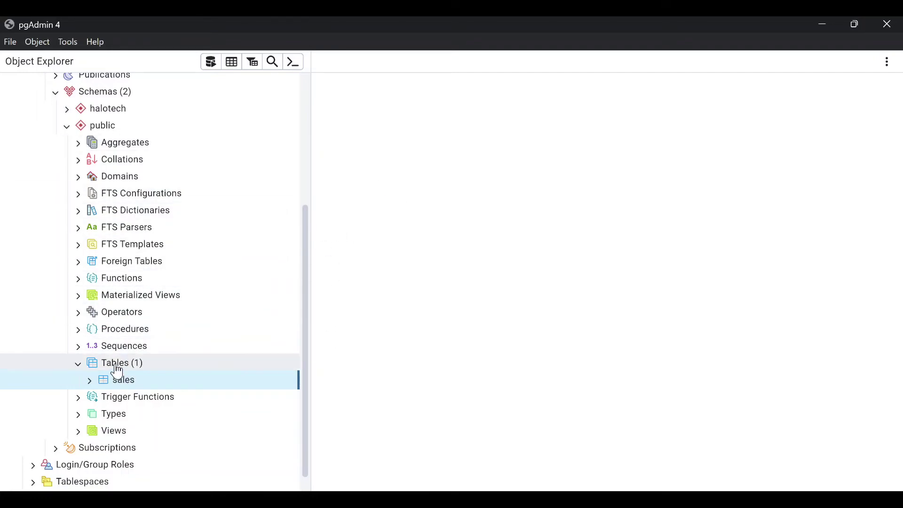
left_click(79, 369)
scroll(118, 368, "up", 5)
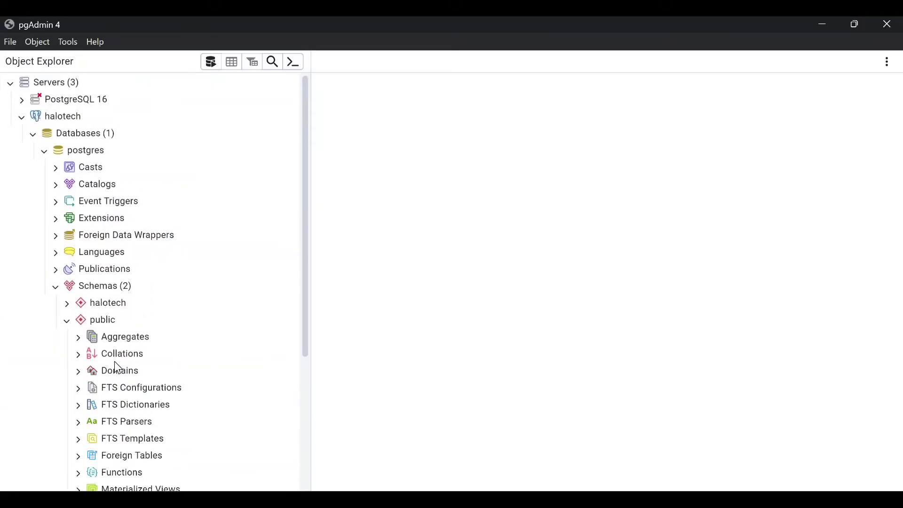
scroll(165, 155, "down", 5)
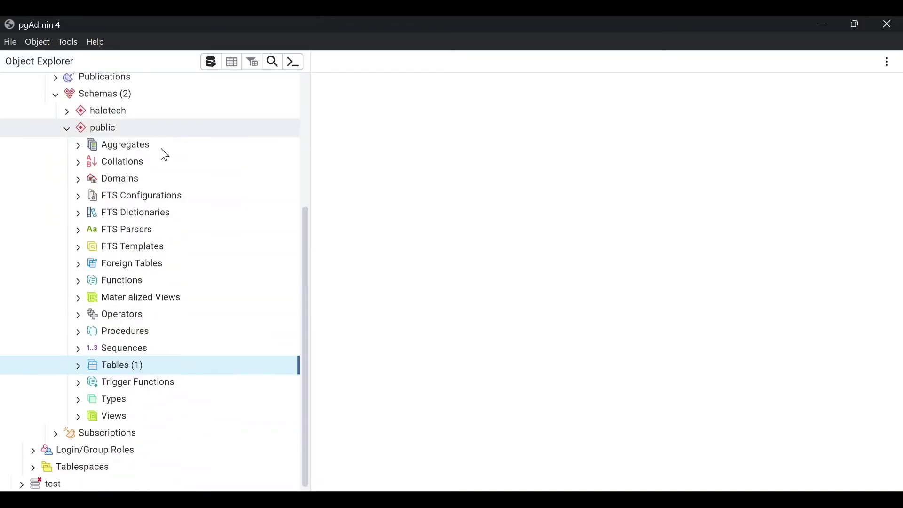
scroll(161, 149, "up", 4)
scroll(181, 242, "down", 1)
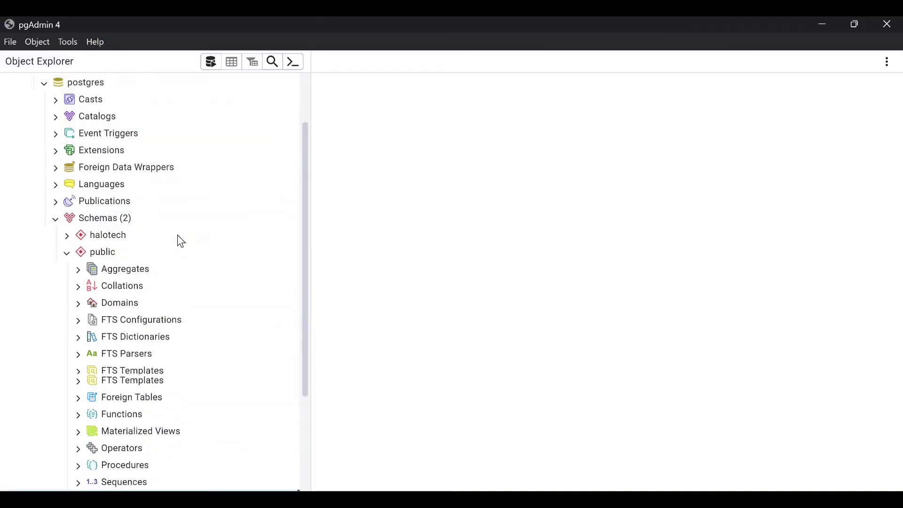
scroll(181, 241, "down", 3)
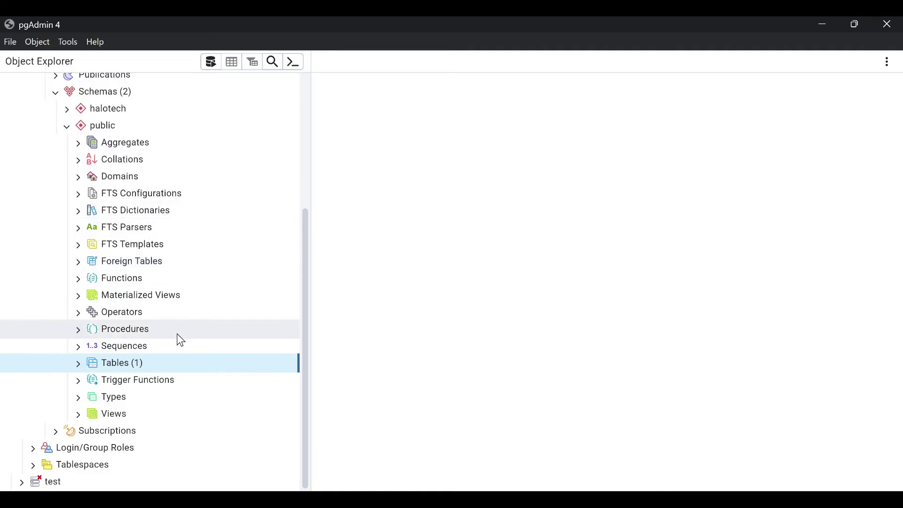
scroll(180, 340, "up", 5)
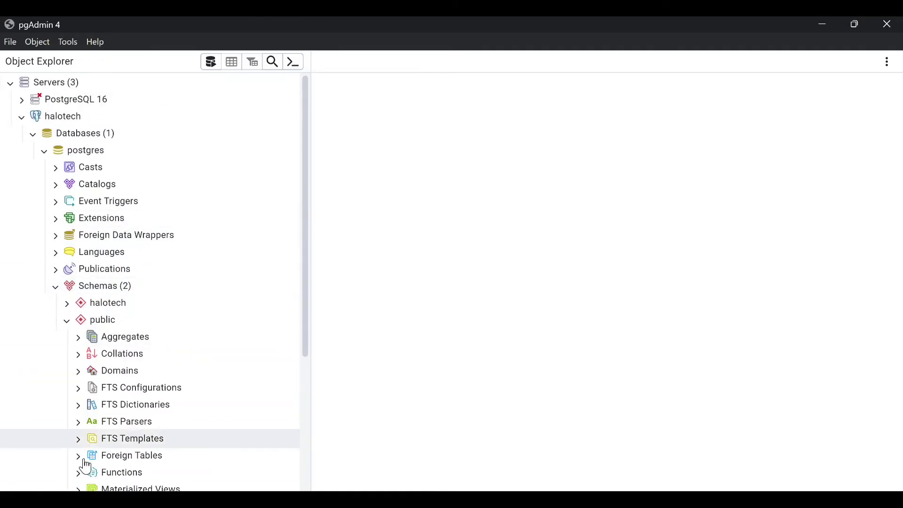
Launch DBeaver from the DBeaver Community folder in the Start menu's All apps list
key("super")
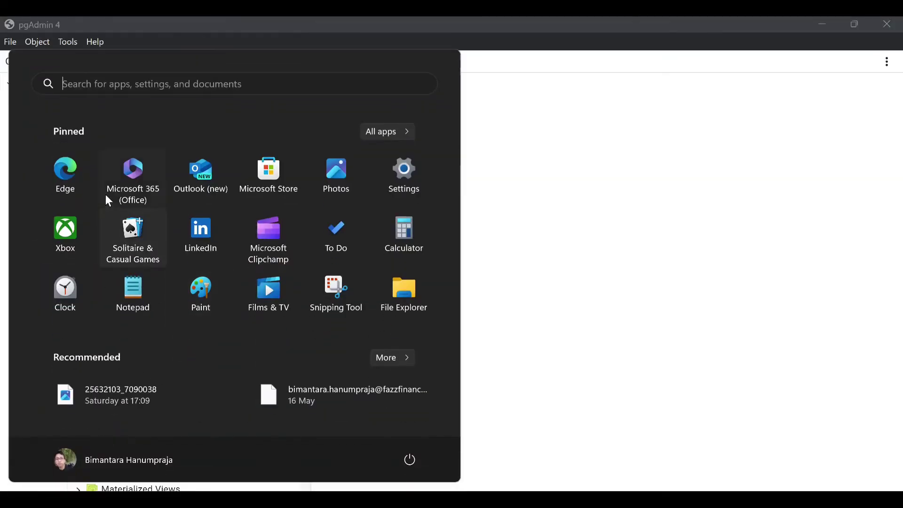
left_click(391, 130)
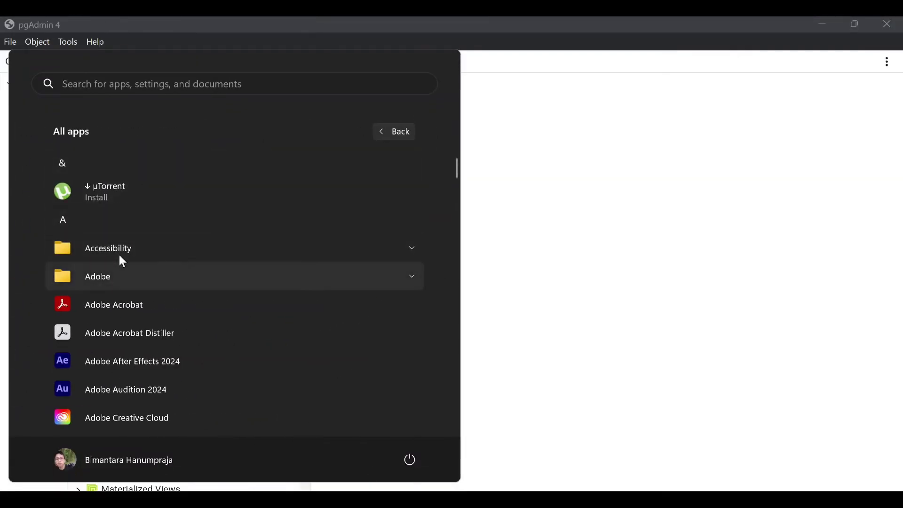
left_click(114, 222)
left_click(219, 194)
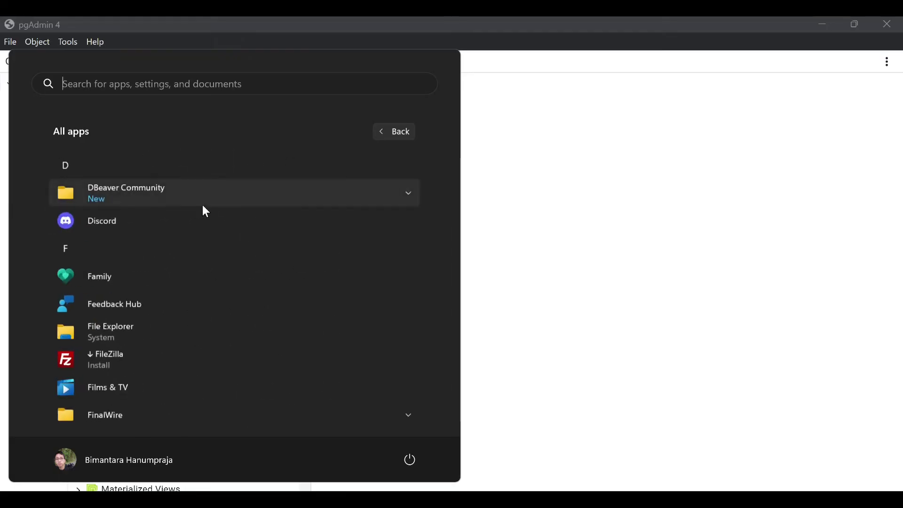
left_click(141, 190)
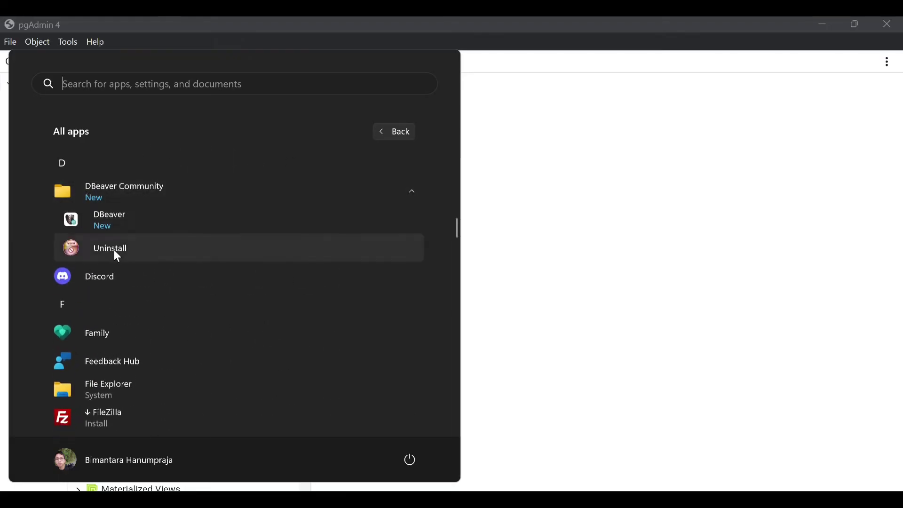
left_click(115, 220)
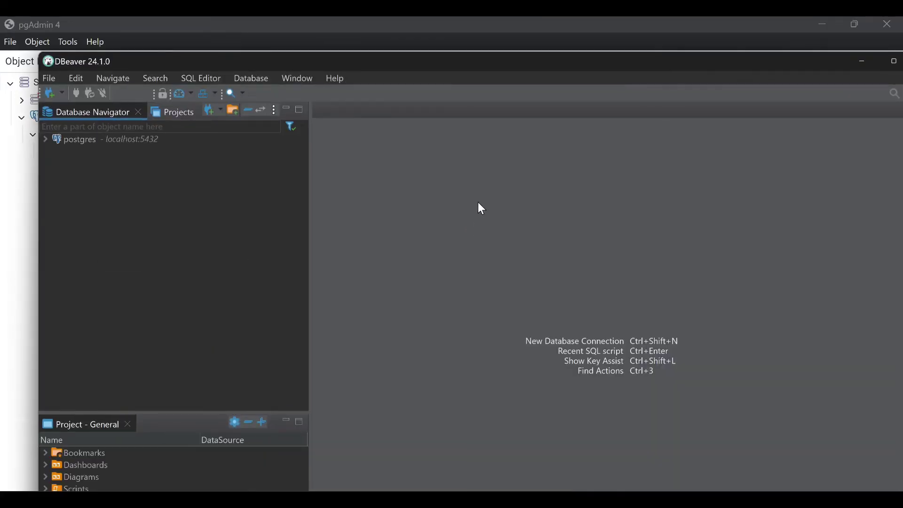
Turn off DBeaver's startup tips, close the tip of the day, and place DBeaver beside pgAdmin's tree
left_click_drag(259, 61, 533, 48)
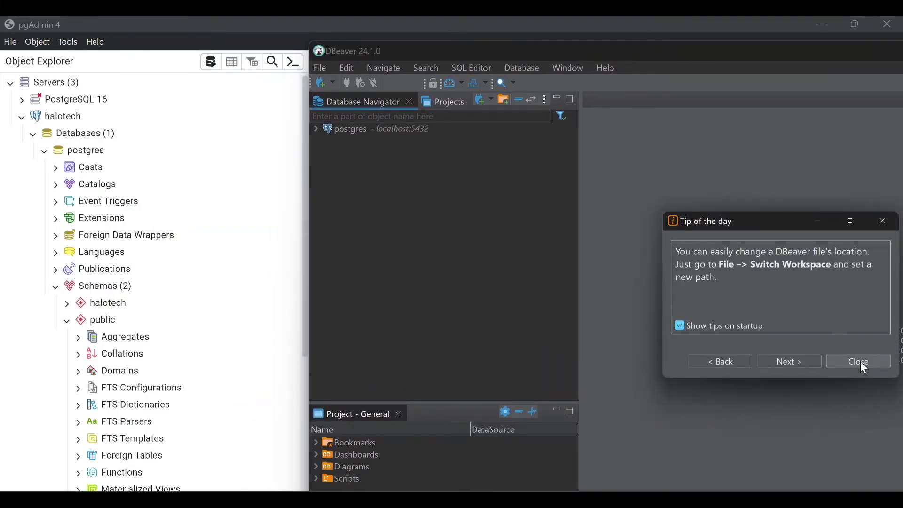
left_click(679, 324)
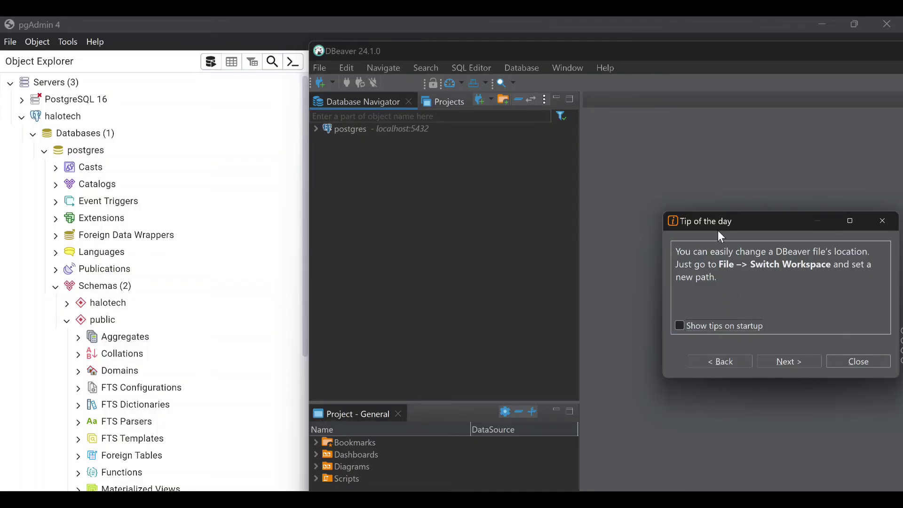
left_click(863, 365)
left_click_drag(580, 51, 823, 48)
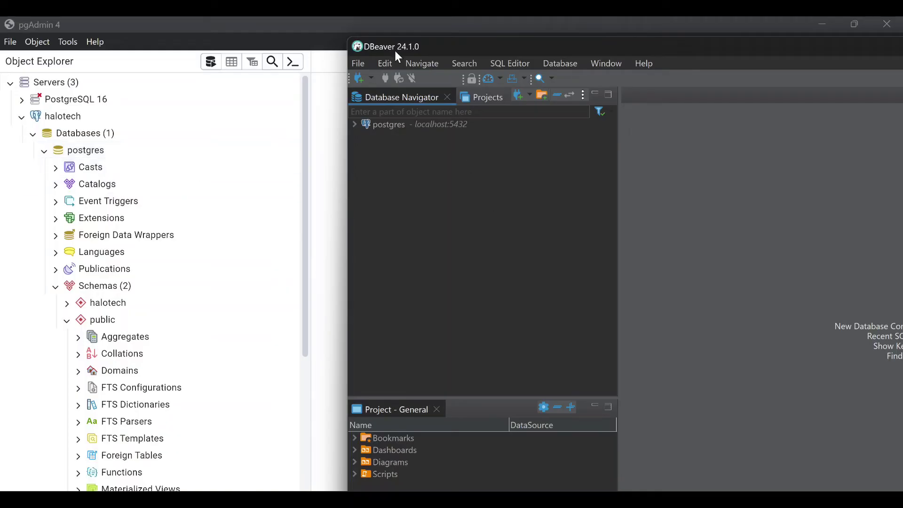
left_click_drag(680, 51, 675, 41)
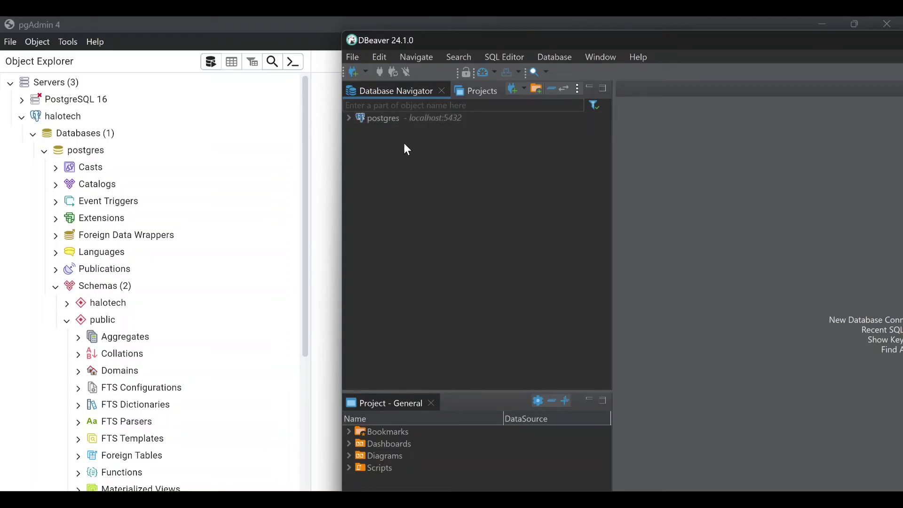
Delete the postgres localhost:5432 connection from Database Navigator, confirming with Yes
left_click(383, 119)
right_click(383, 118)
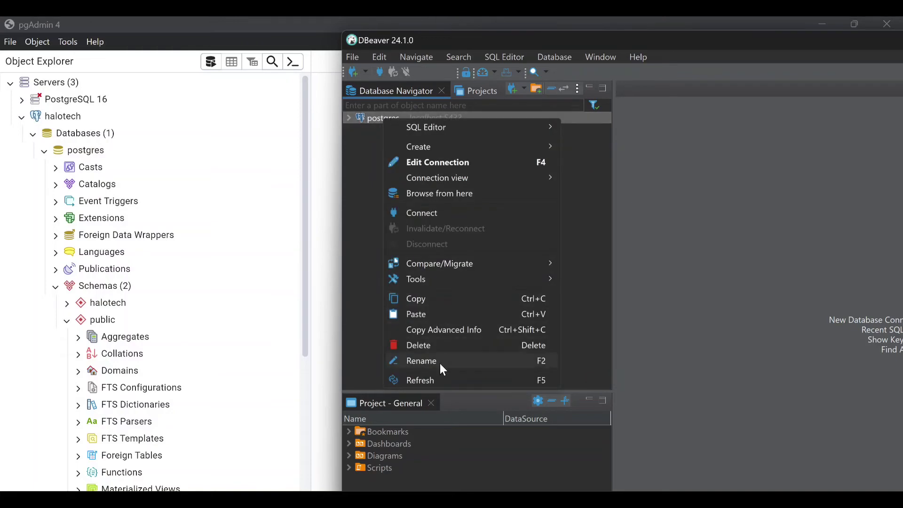
left_click(439, 345)
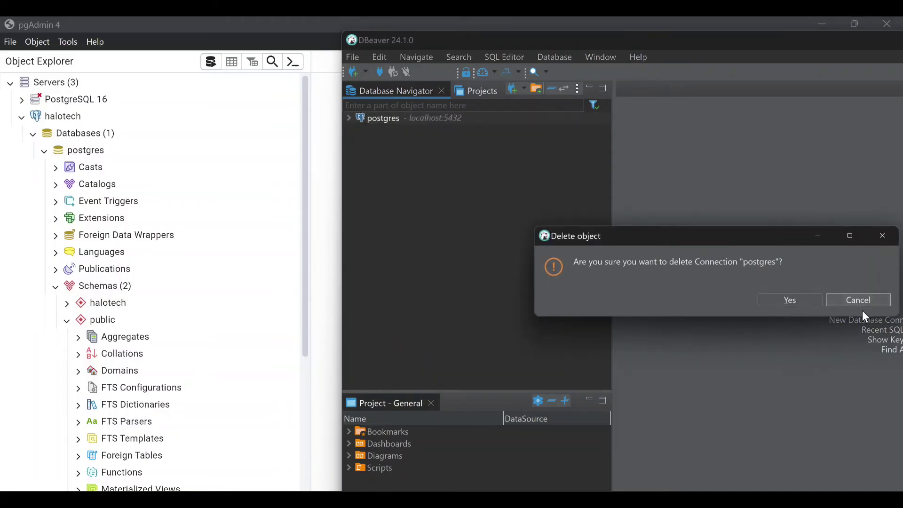
left_click(783, 300)
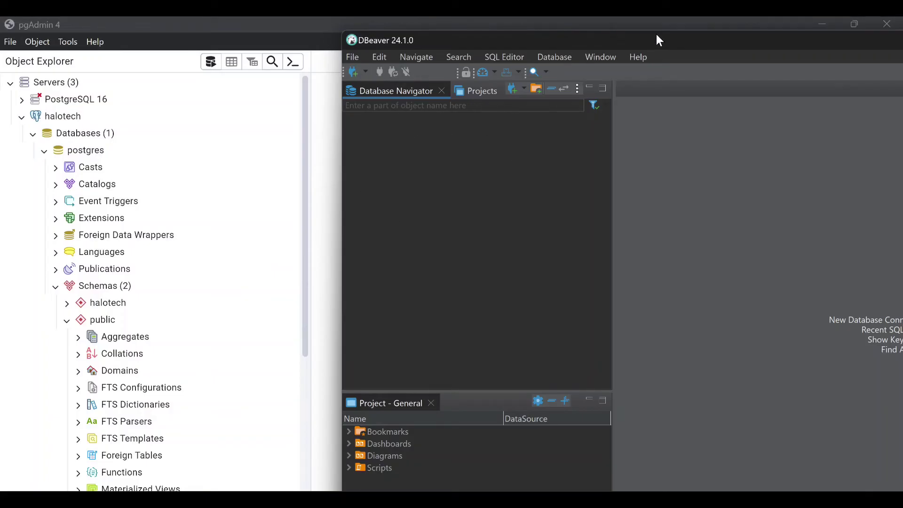
left_click_drag(658, 36, 650, 58)
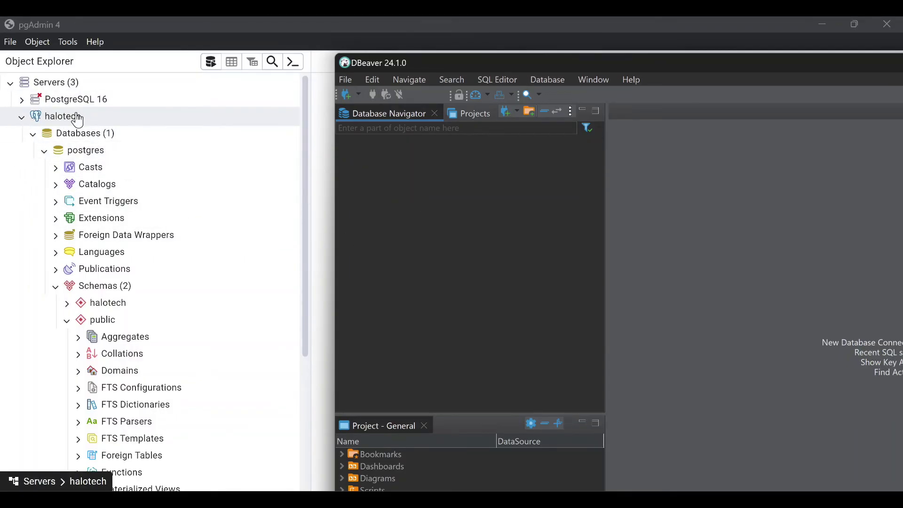
Collapse and re-expand pgAdmin's halotech server, then fold its postgres database node
left_click(22, 117)
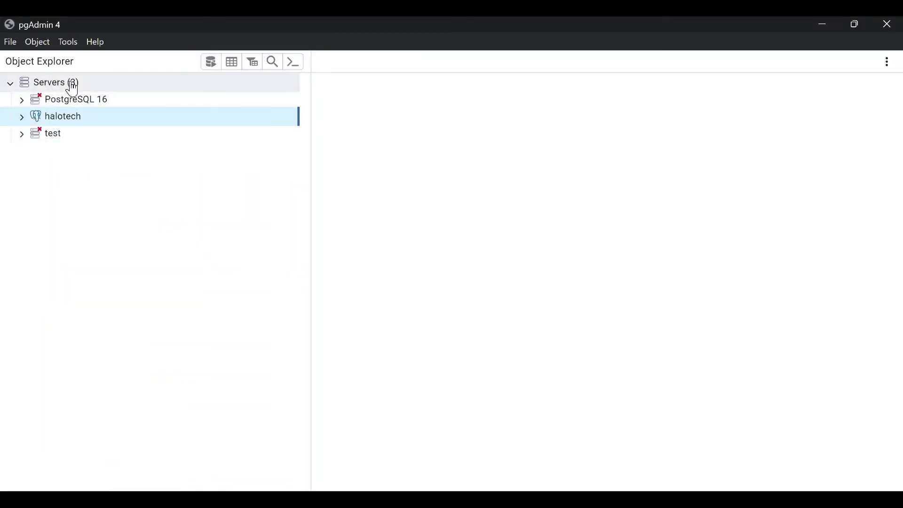
left_click(22, 117)
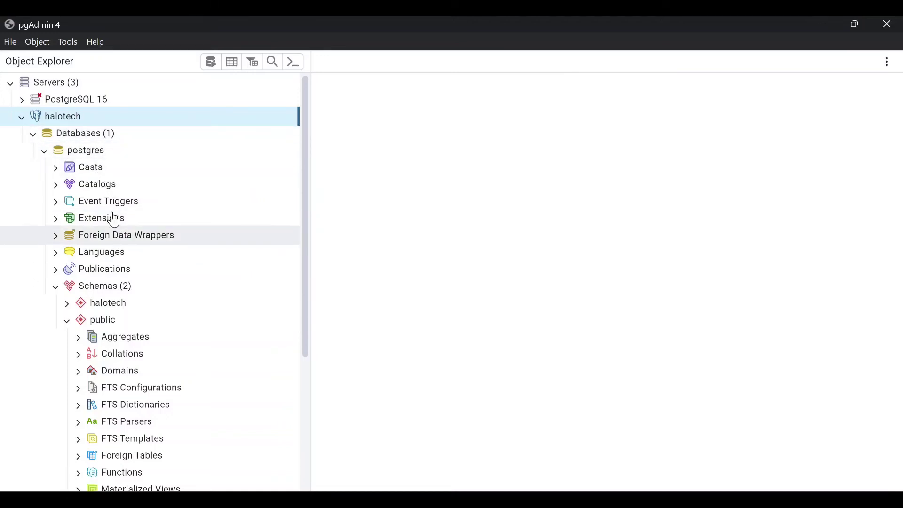
left_click(45, 152)
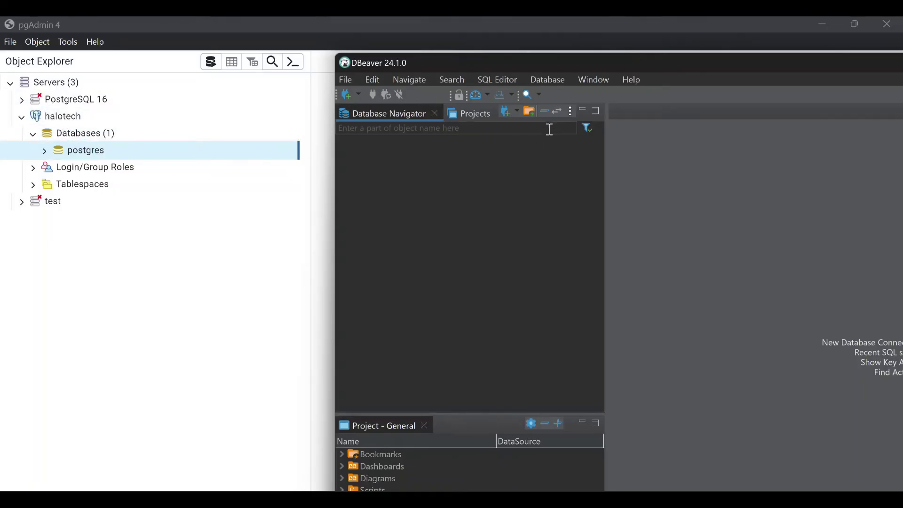
Look through DBeaver's File menu, then open the Database menu
left_click(352, 76)
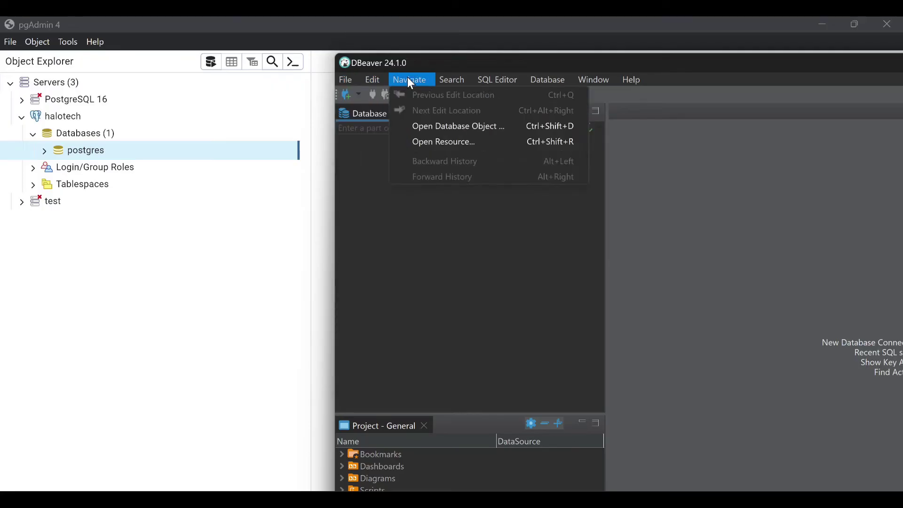
mouse_move(353, 81)
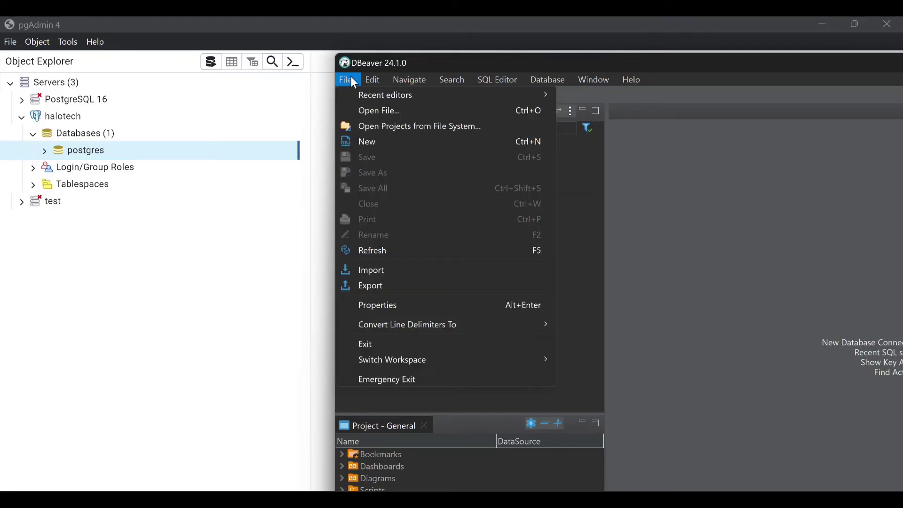
left_click(564, 214)
left_click(548, 79)
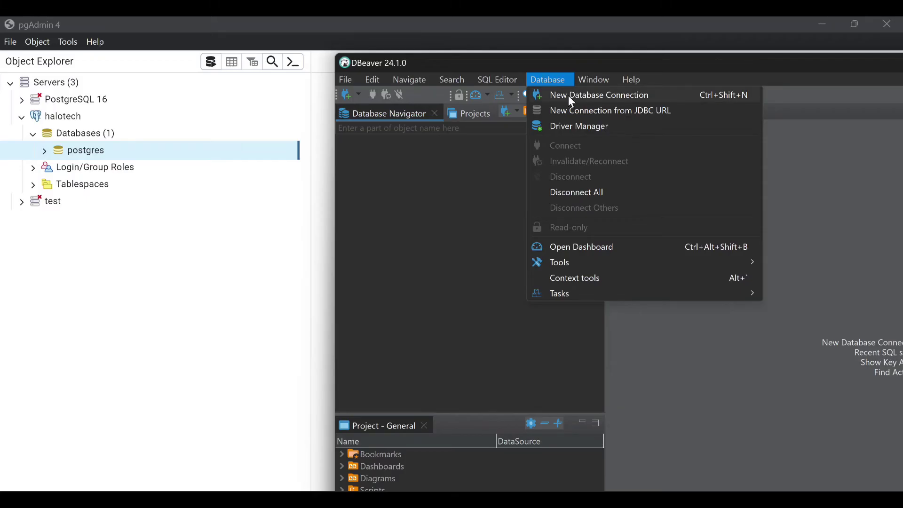
Start a new database connection, choose PostgreSQL, and continue to its connection settings
left_click(625, 96)
left_click_drag(685, 94, 604, 92)
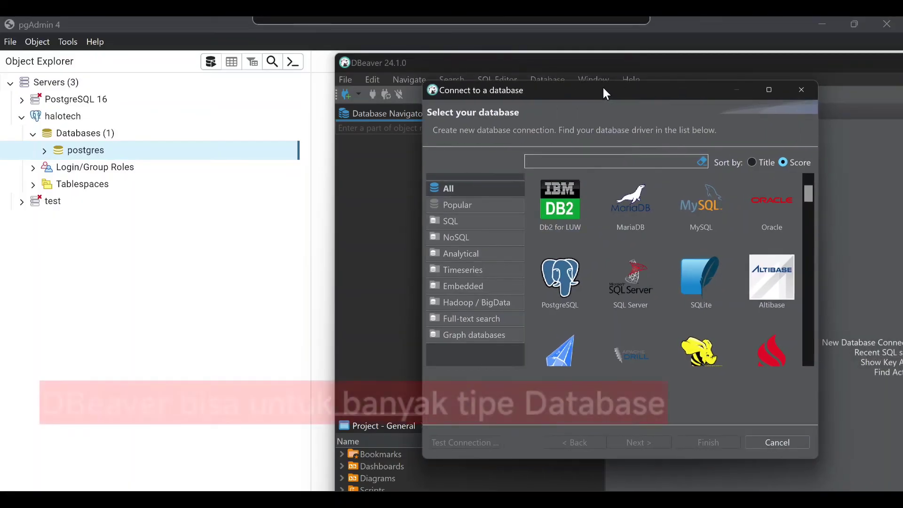
scroll(645, 253, "down", 10)
scroll(648, 256, "down", 10)
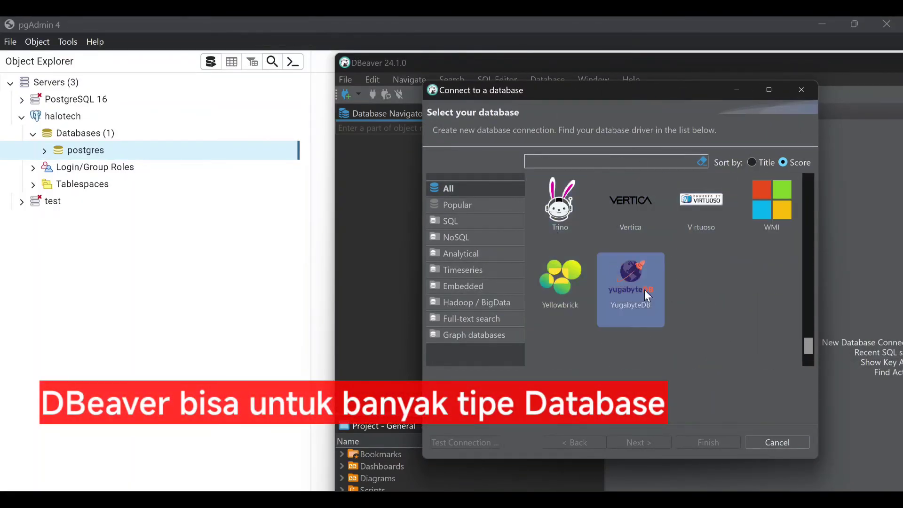
scroll(646, 282, "up", 15)
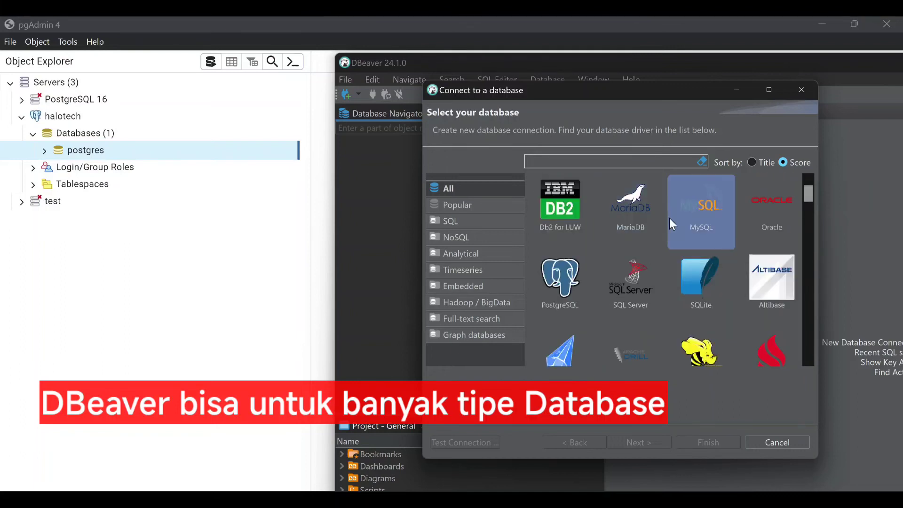
left_click(568, 281)
left_click(649, 438)
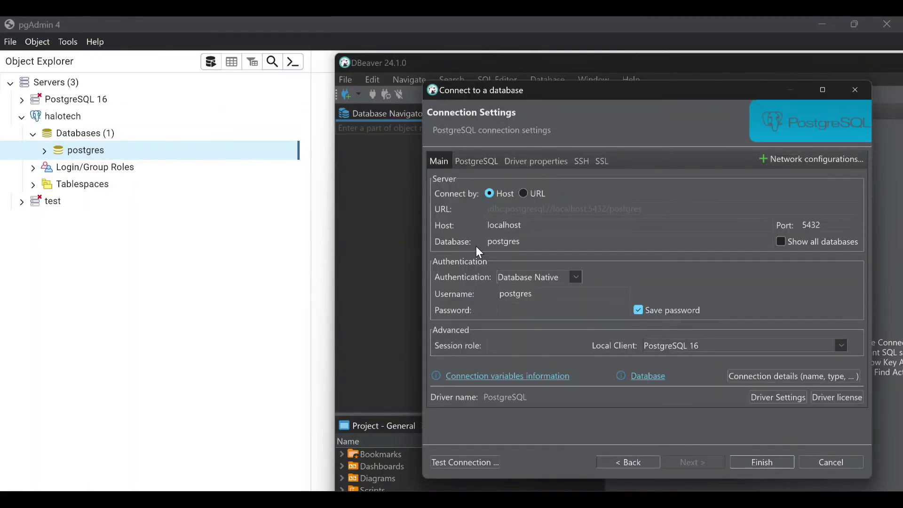
Confirm database and username are postgres, then enter the account password
left_click_drag(610, 85, 611, 74)
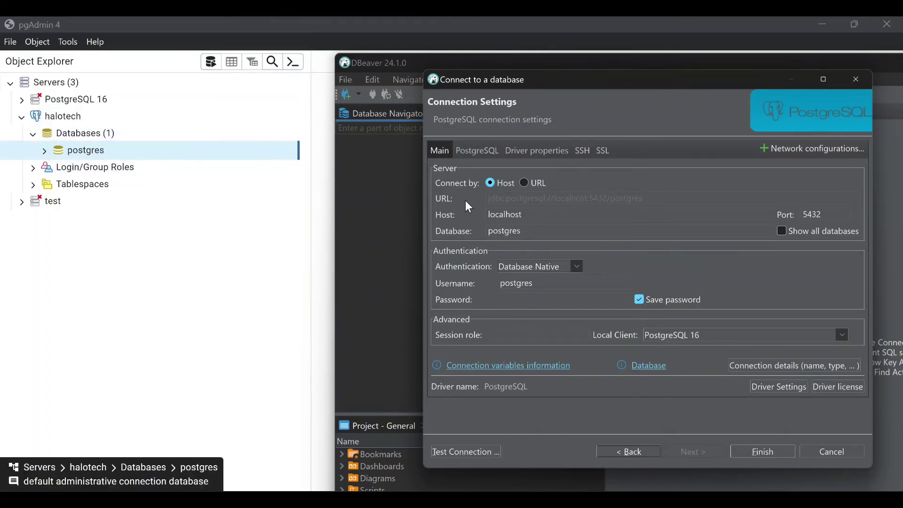
double_click(507, 231)
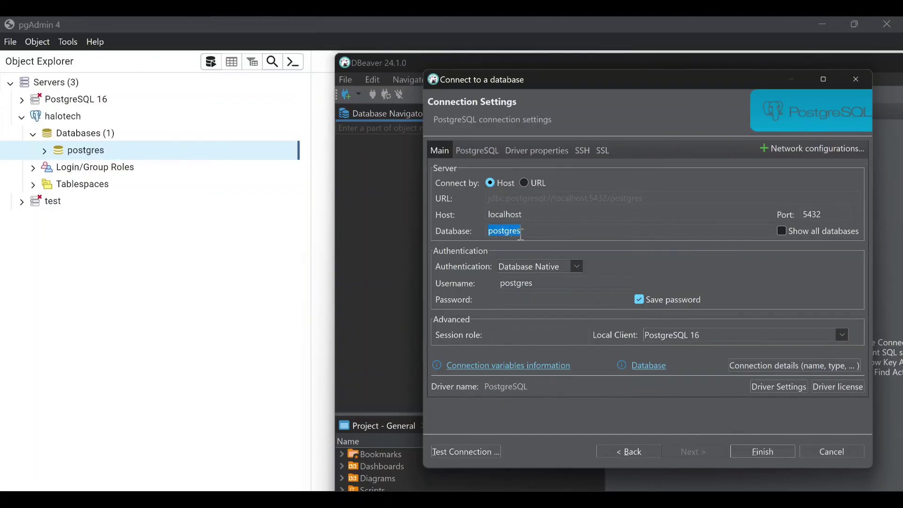
left_click(673, 232)
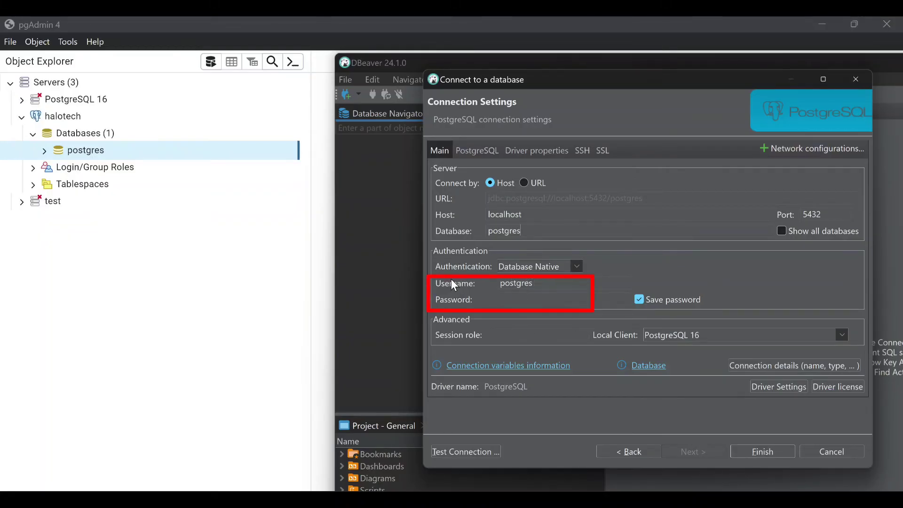
left_click(523, 283)
double_click(517, 283)
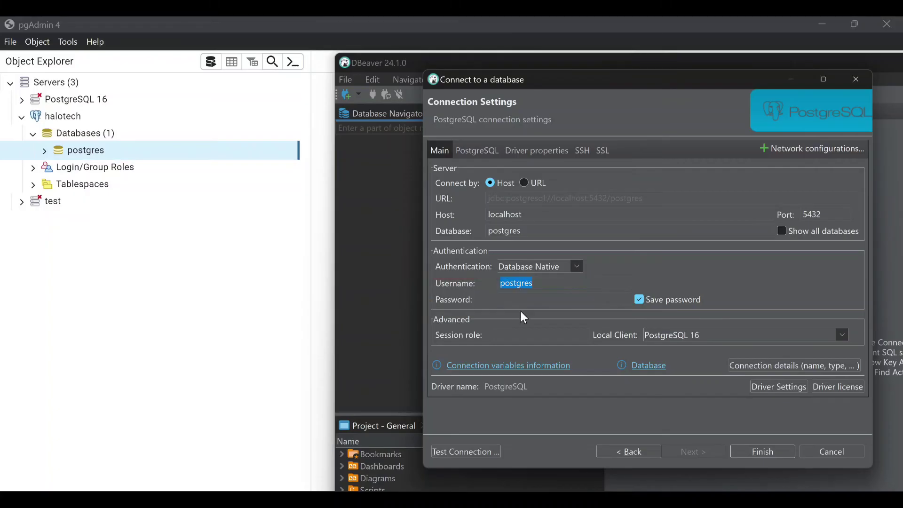
left_click(521, 299)
type("postgres")
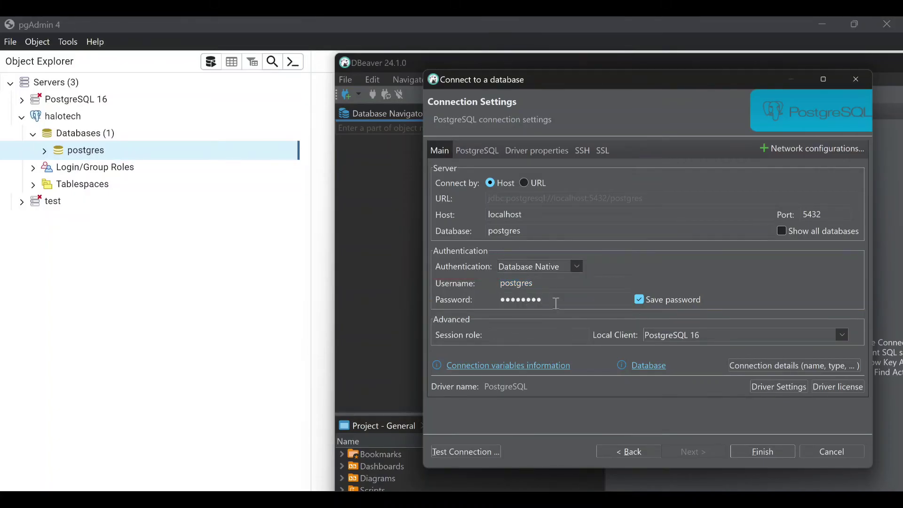
left_click(473, 152)
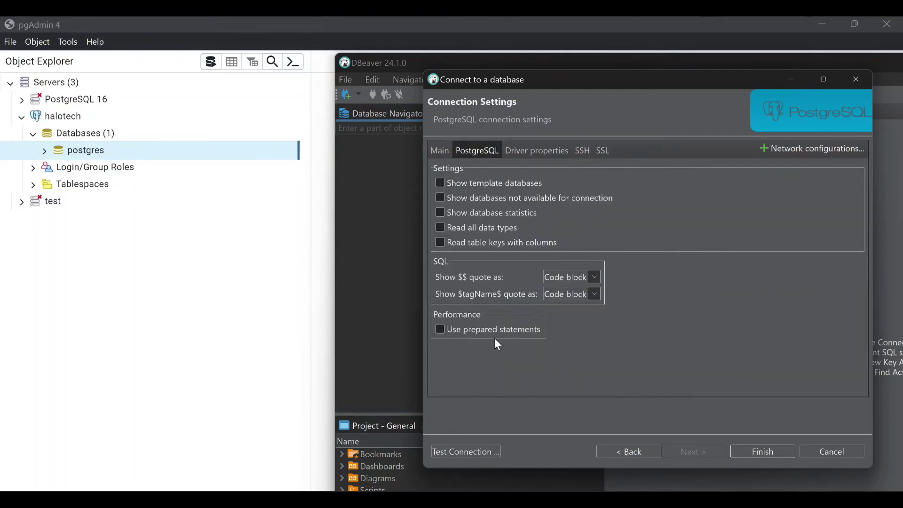
left_click(537, 150)
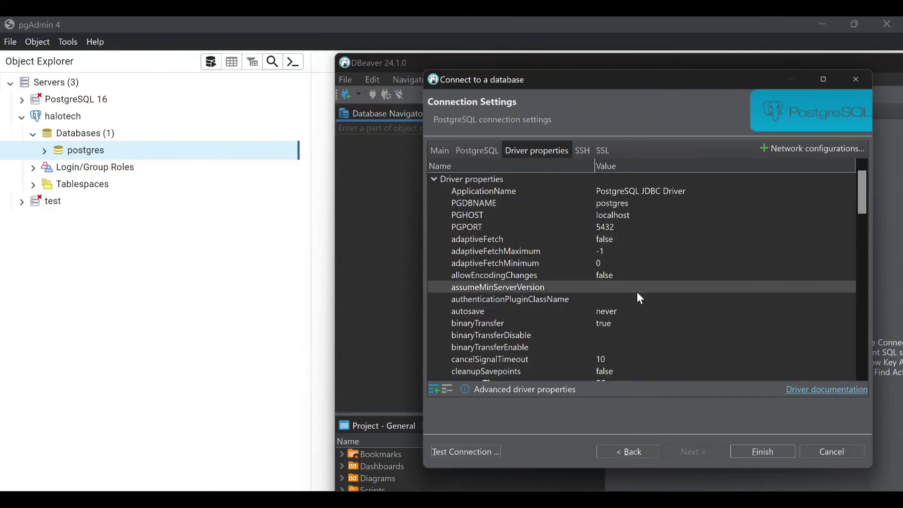
left_click(588, 149)
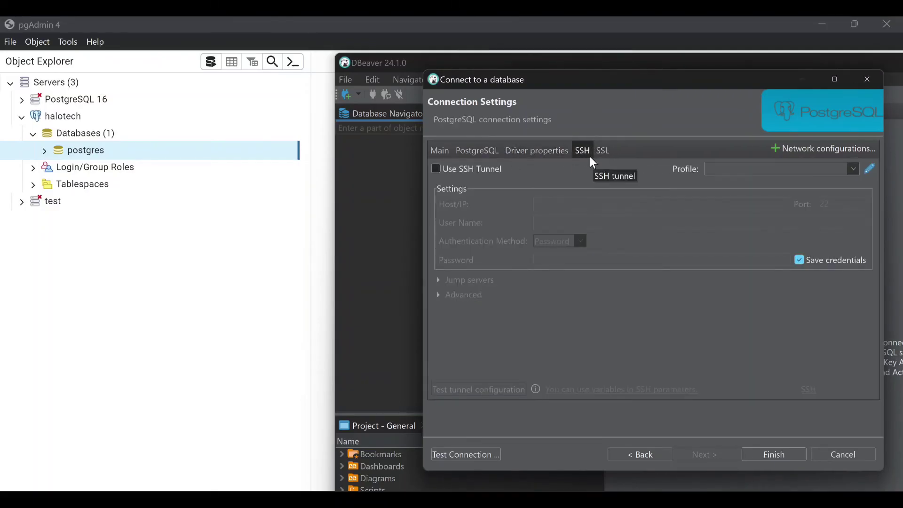
left_click(601, 151)
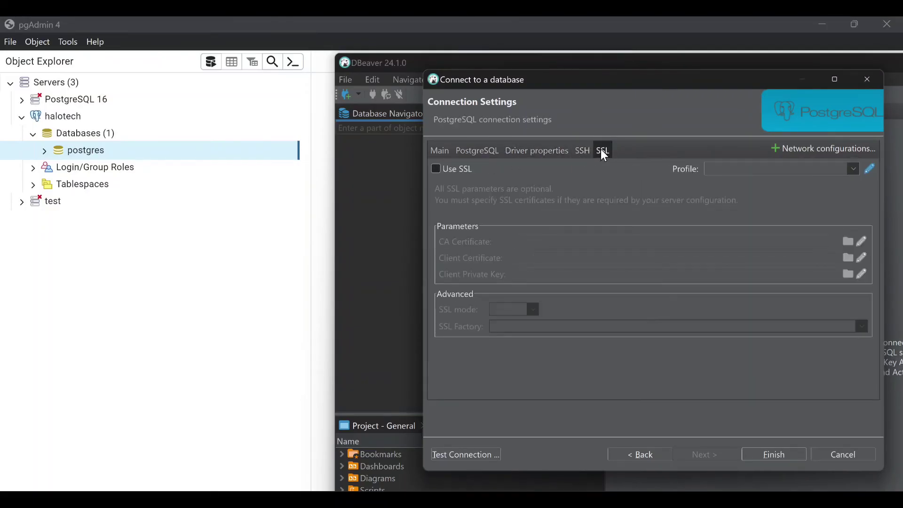
left_click(541, 149)
left_click(440, 150)
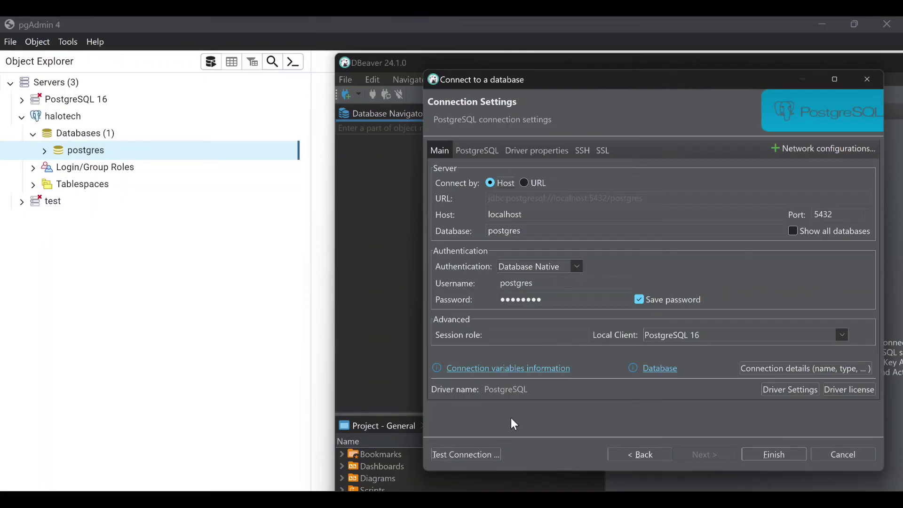
Test the connection (PostgreSQL 16.3 reached), dismiss the result, and finish creating it
left_click(464, 453)
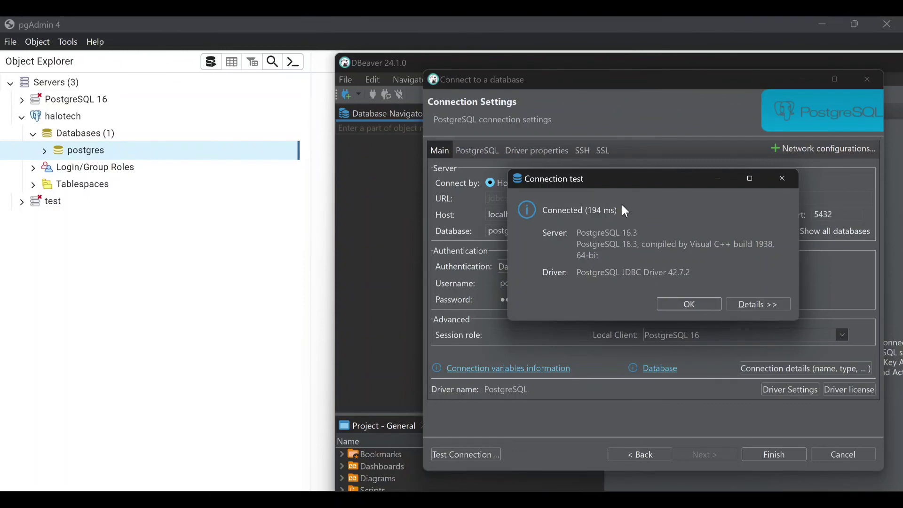
left_click(691, 304)
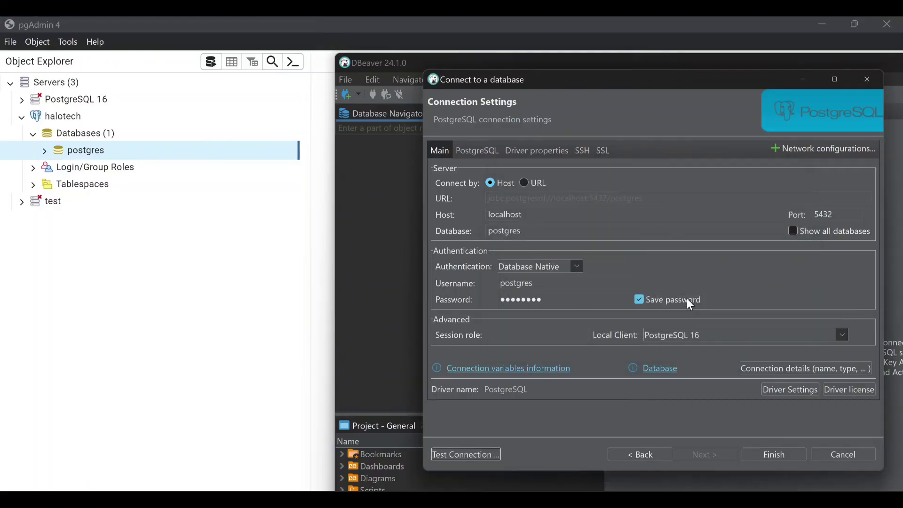
left_click(778, 452)
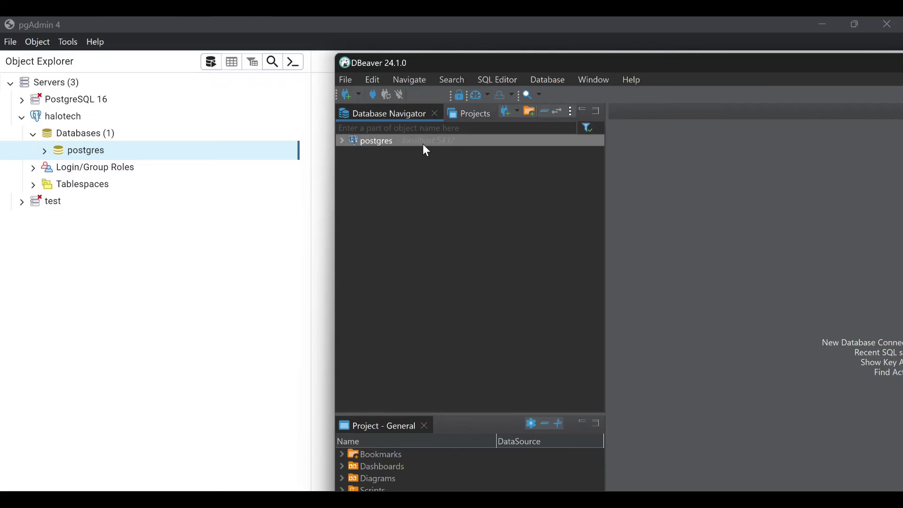
Expand DBeaver's postgres > Databases > postgres, and pgAdmin's postgres database for comparison
left_click(343, 140)
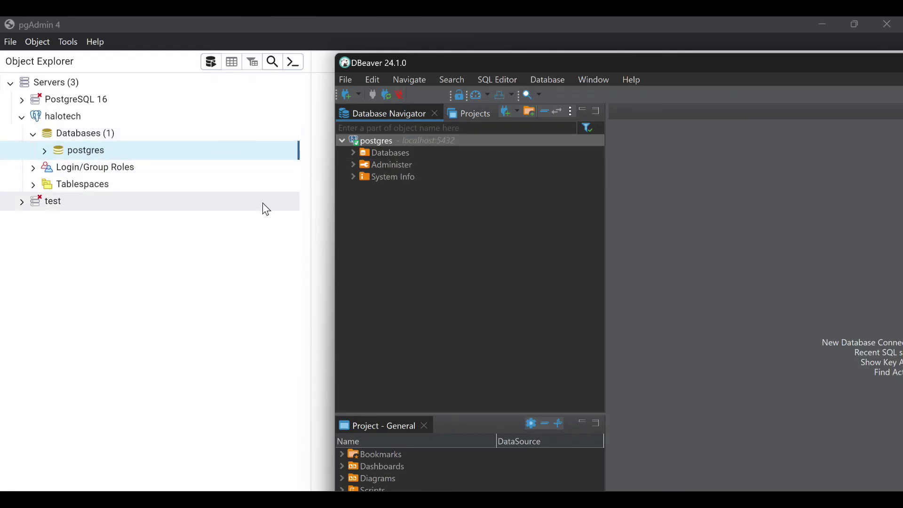
left_click(354, 151)
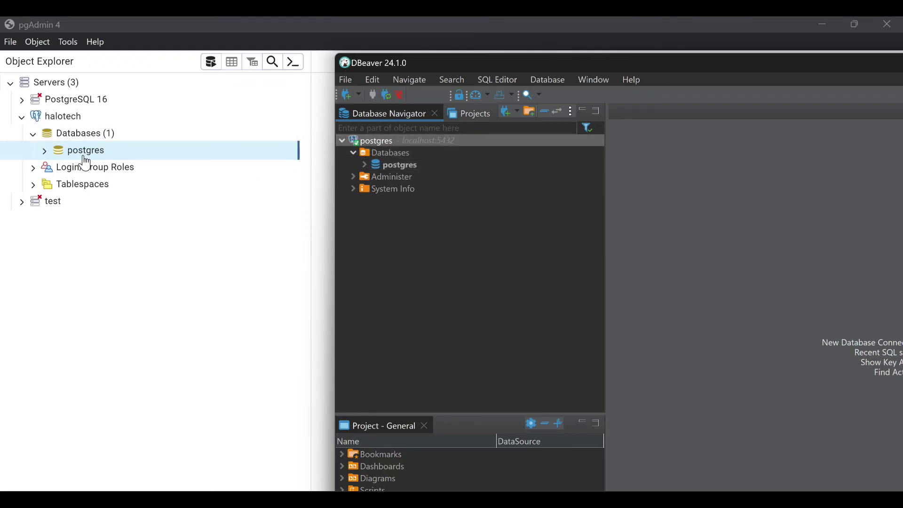
left_click(365, 165)
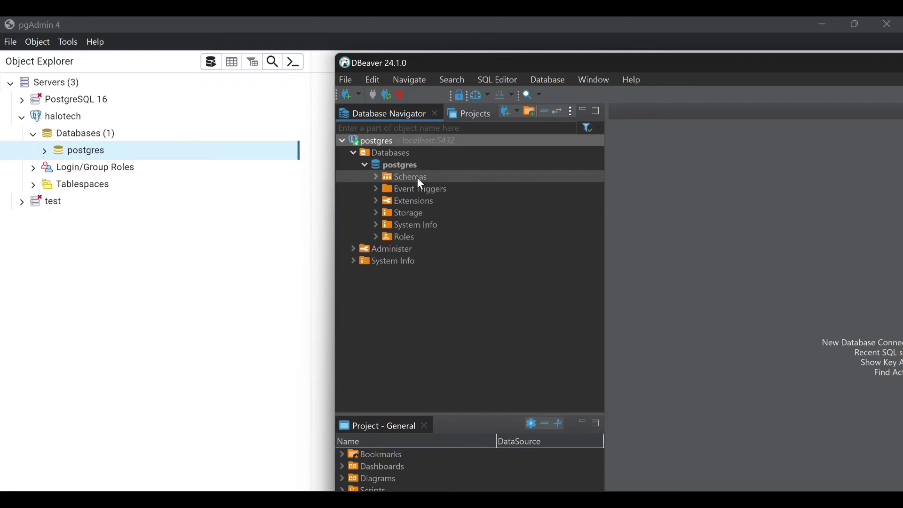
left_click(48, 156)
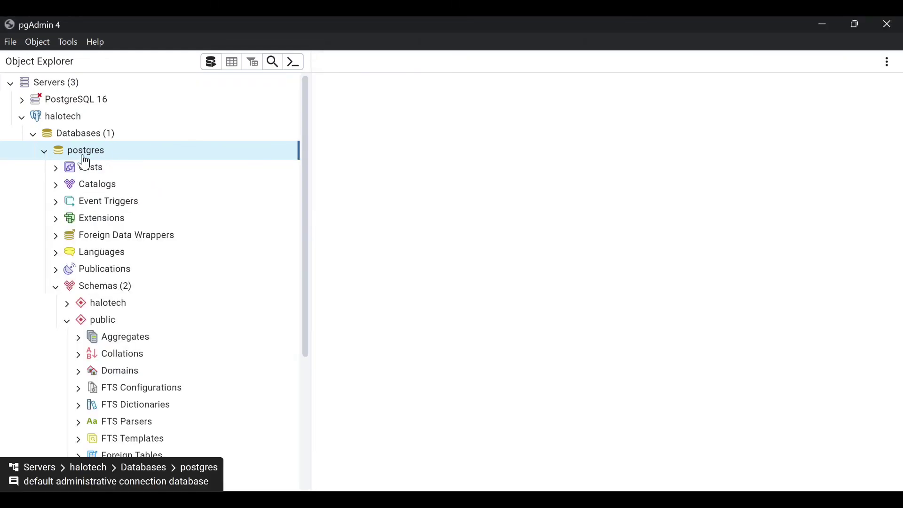
key("alt+Tab")
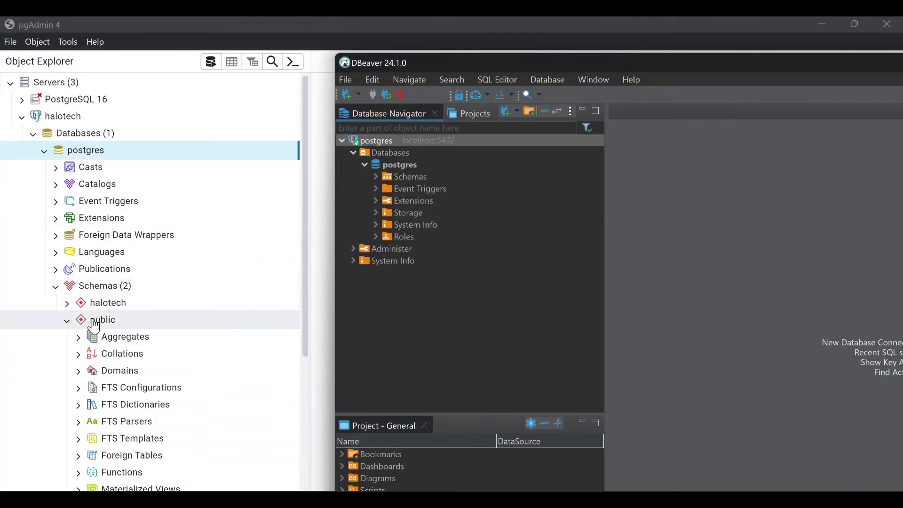
Expand Schemas > public > Tables to the sales table in DBeaver and pgAdmin's Tables (1)
scroll(94, 324, "down", 3)
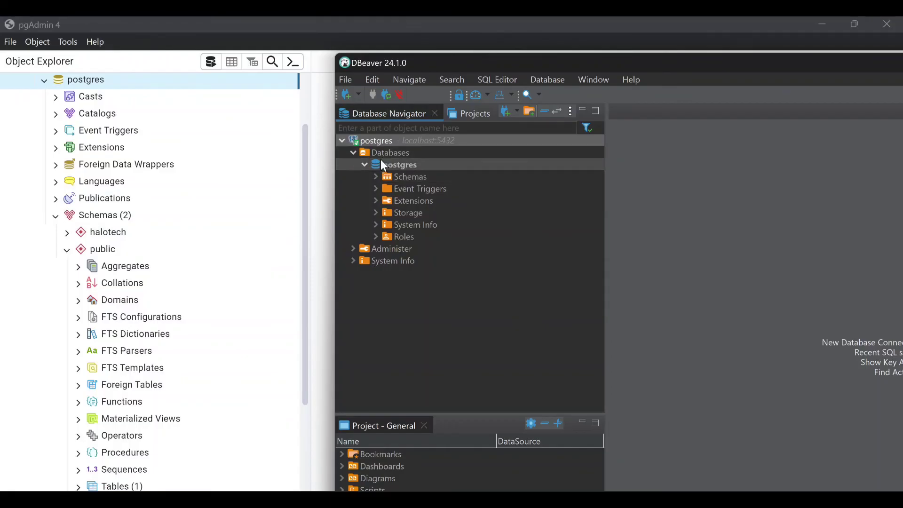
left_click(375, 176)
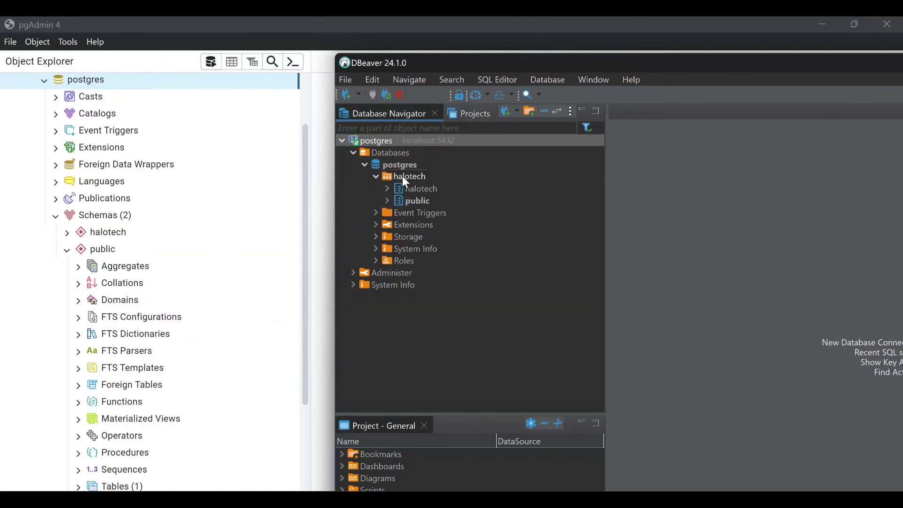
left_click(386, 199)
scroll(141, 292, "down", 5)
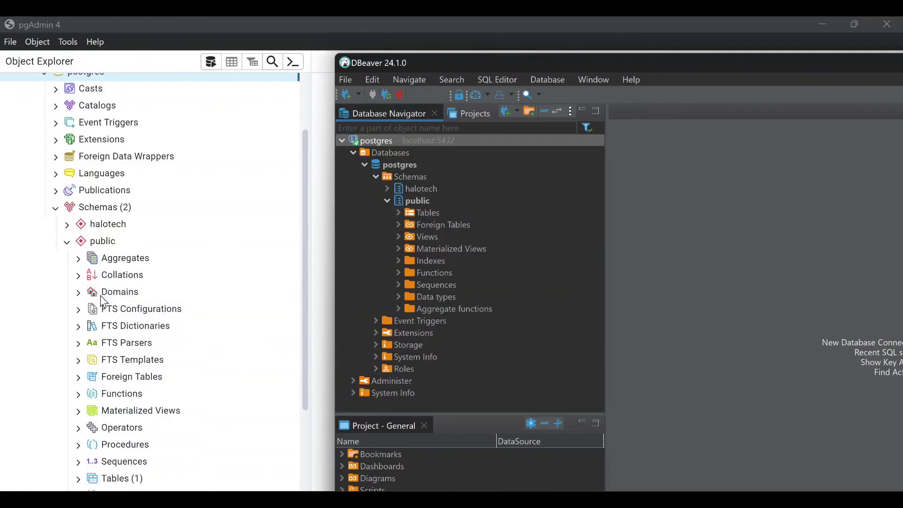
double_click(400, 213)
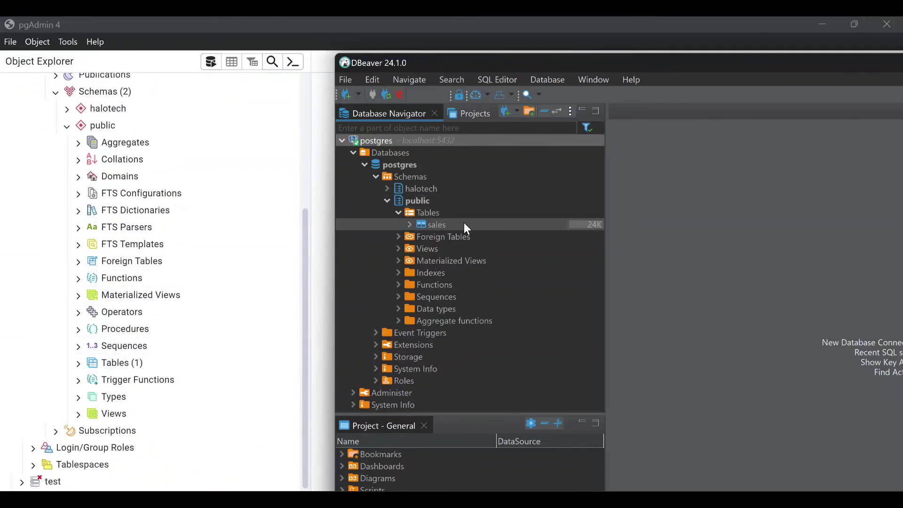
left_click(78, 364)
key("alt+Tab")
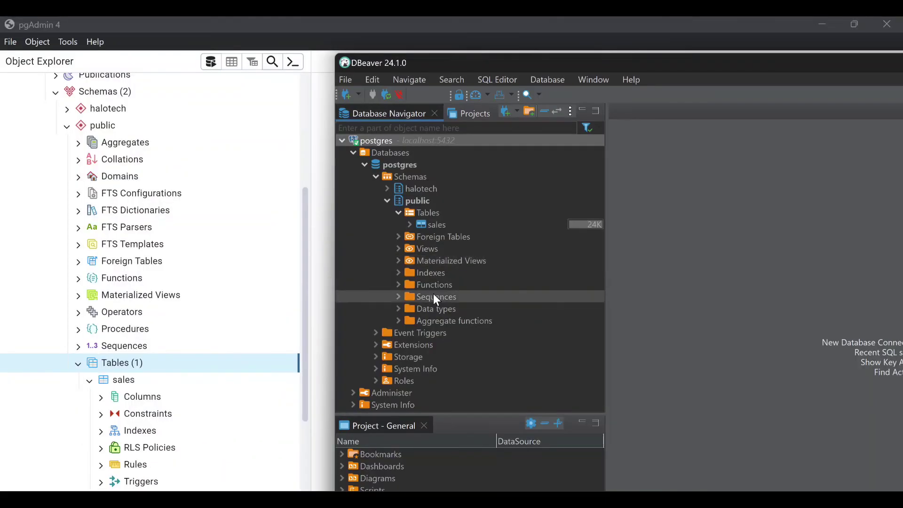